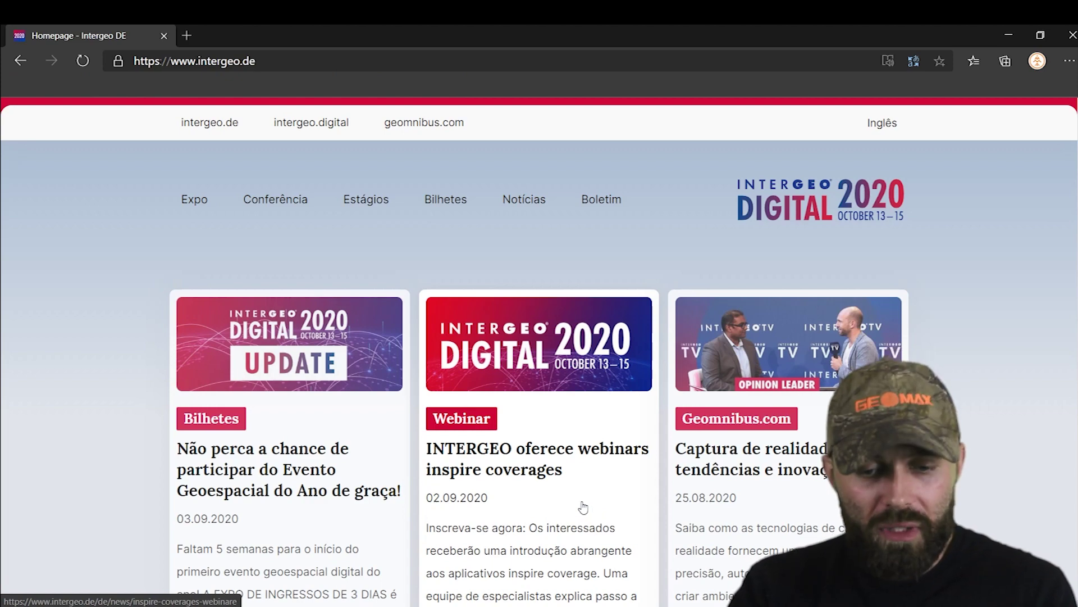
- Scroll the intergeo.de homepage past news and sponsors to the Parceiro de Mídia logos
scroll(598, 472, down, 4)
scroll(593, 467, down, 2)
scroll(587, 458, down, 3)
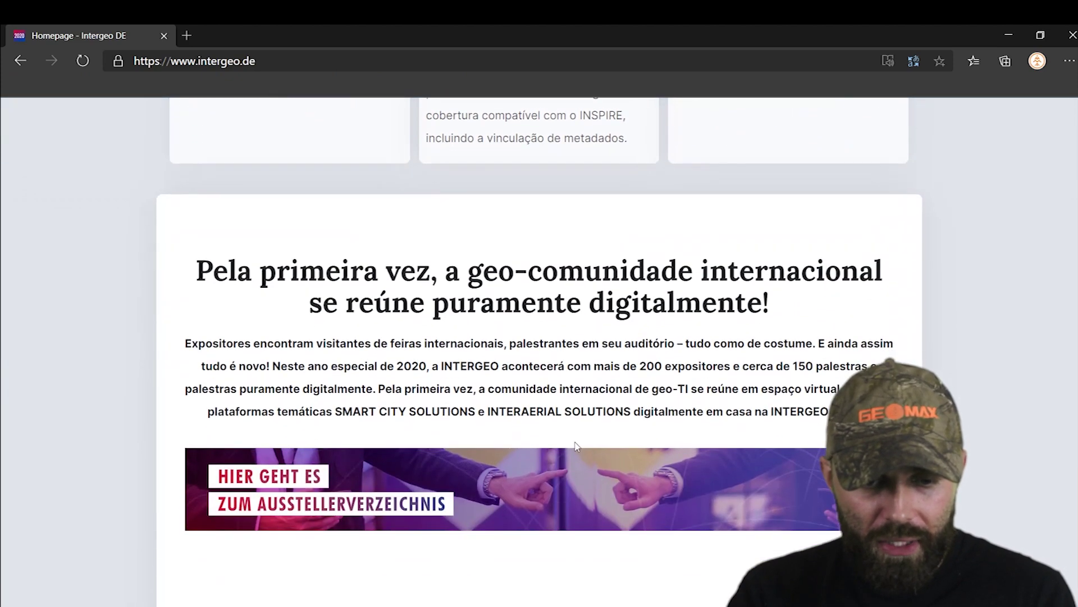
scroll(578, 449, down, 4)
scroll(576, 446, down, 3)
scroll(576, 447, down, 3)
scroll(577, 447, down, 2)
scroll(578, 447, down, 3)
scroll(577, 447, down, 3)
scroll(577, 447, down, 3)
scroll(578, 448, down, 2)
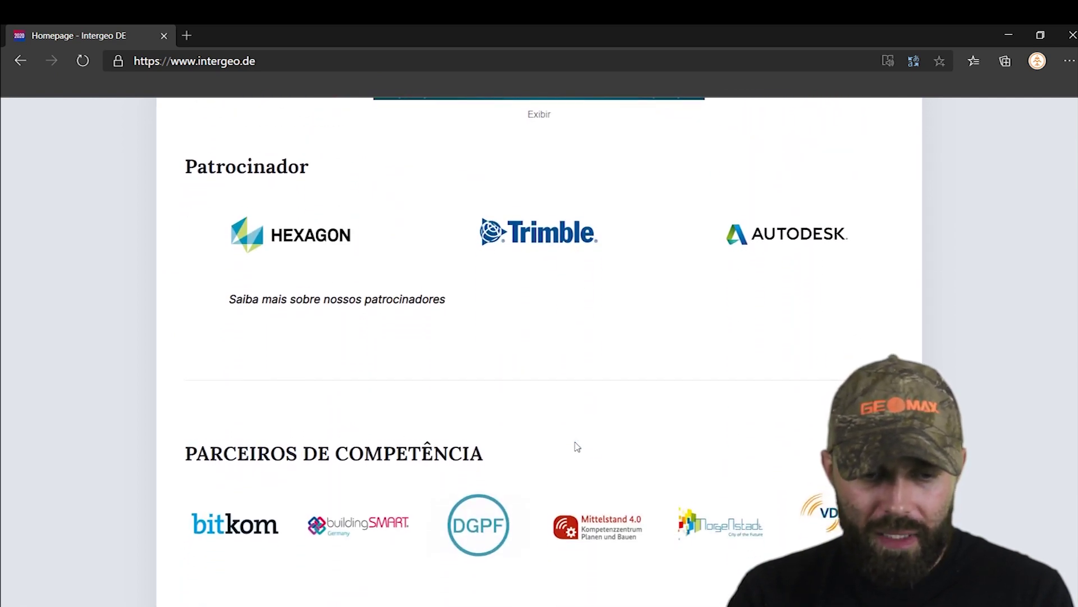
scroll(578, 447, down, 2)
scroll(578, 447, down, 2)
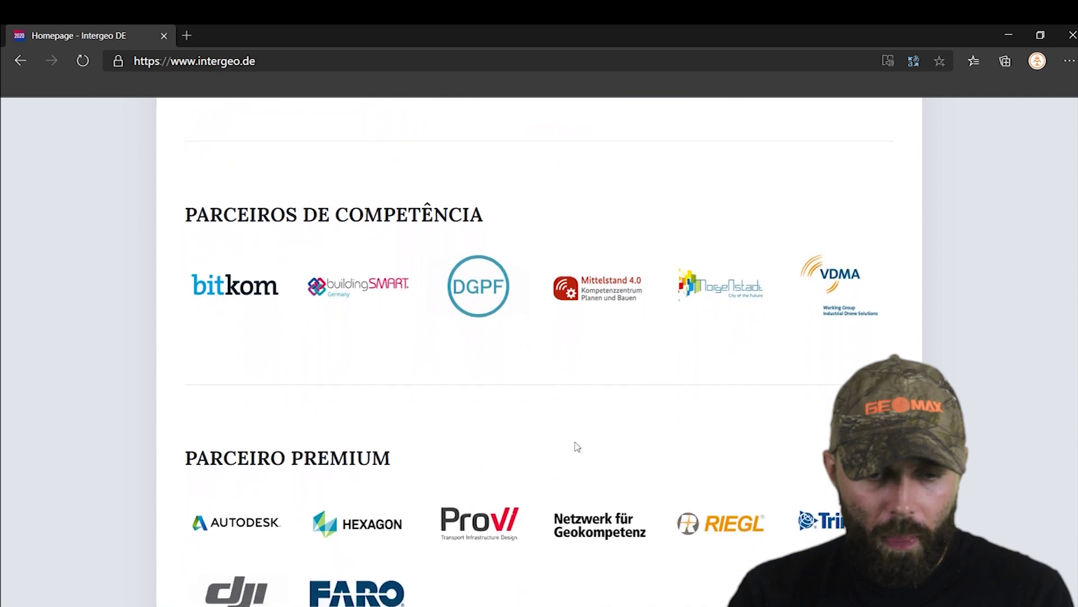
scroll(577, 447, down, 1)
scroll(578, 447, down, 2)
scroll(578, 447, down, 1)
scroll(577, 447, down, 1)
scroll(578, 447, down, 1)
scroll(578, 447, down, 2)
scroll(577, 447, down, 1)
scroll(577, 447, down, 1)
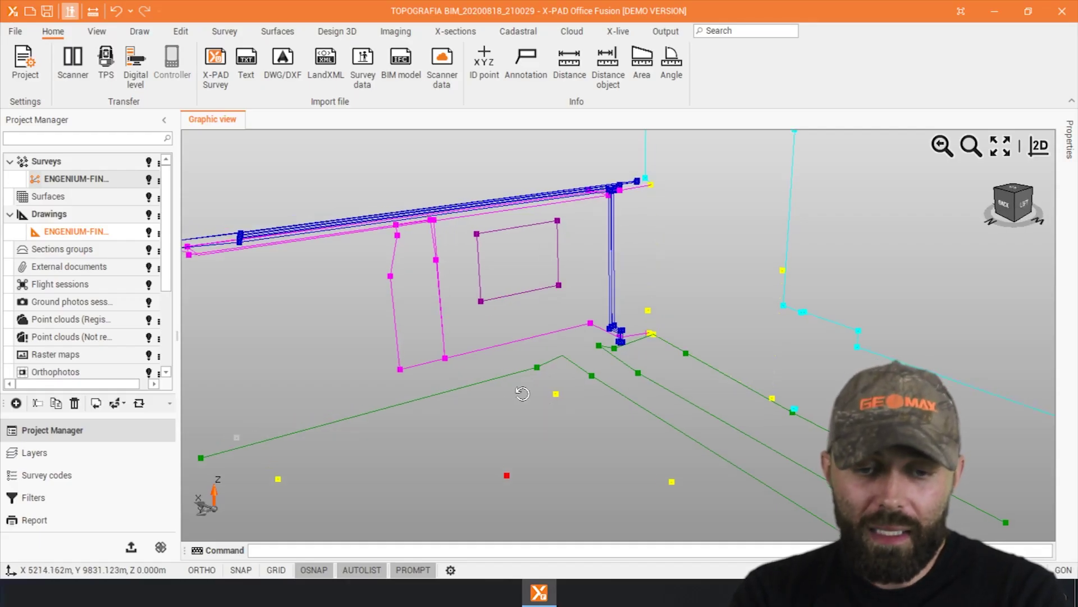
- Orbit the 3D scene and select the magenta polyline to inspect it
mouse_move(542, 405)
middle_down()
mouse_move(582, 402)
mouse_move(517, 386)
middle_up()
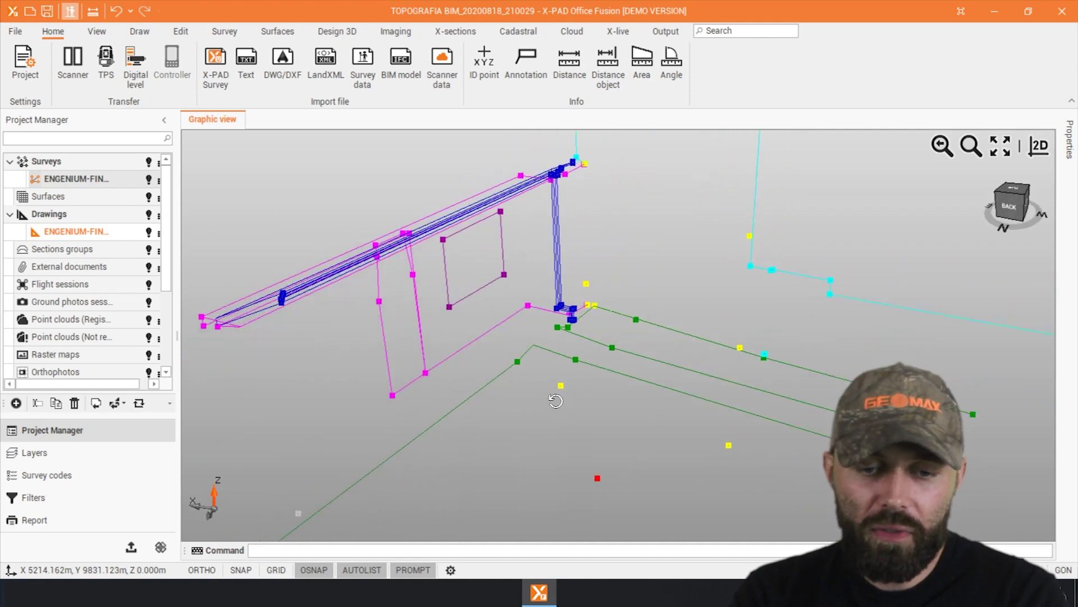
mouse_move(658, 345)
middle_down()
mouse_move(441, 315)
mouse_move(527, 303)
mouse_move(617, 363)
middle_up()
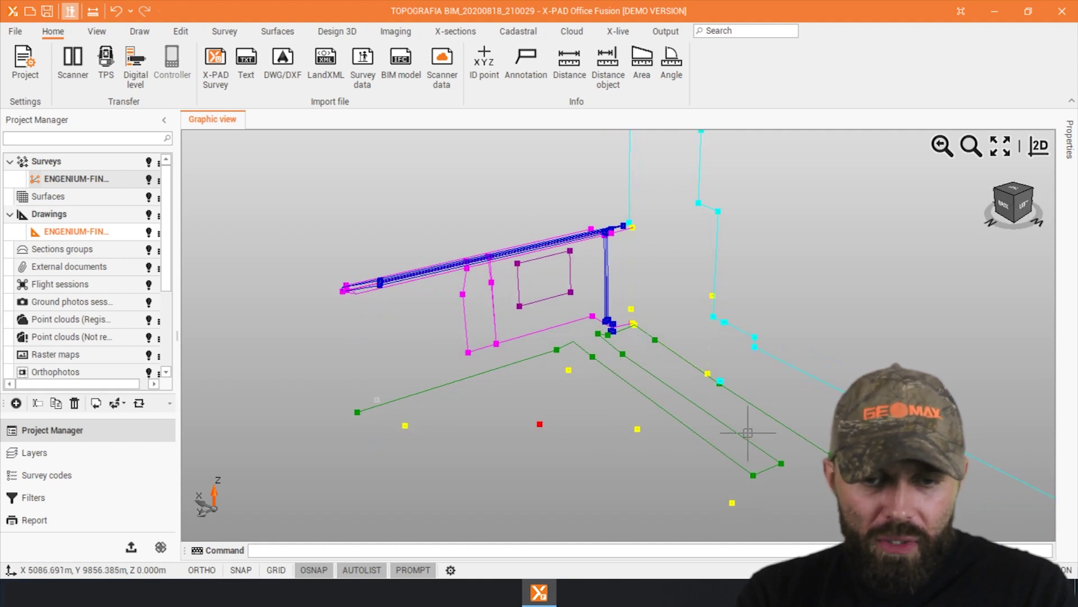
click(538, 332)
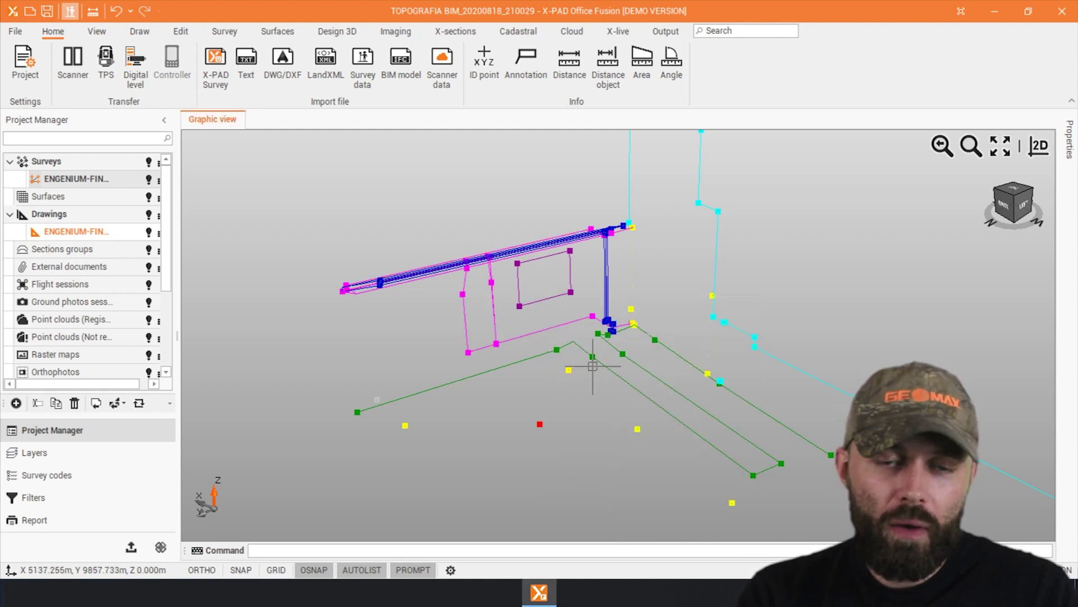
mouse_move(624, 391)
middle_down()
mouse_move(581, 390)
mouse_move(590, 402)
mouse_move(644, 388)
mouse_move(620, 388)
middle_up()
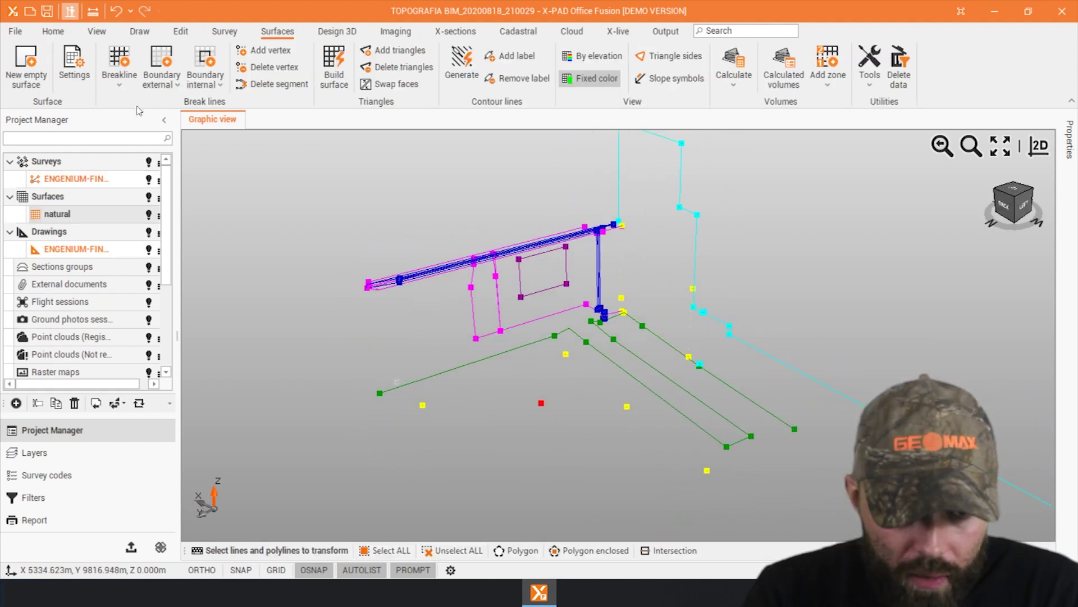
- Use the green and magenta polylines as breaklines and build the natural surface
click(536, 340)
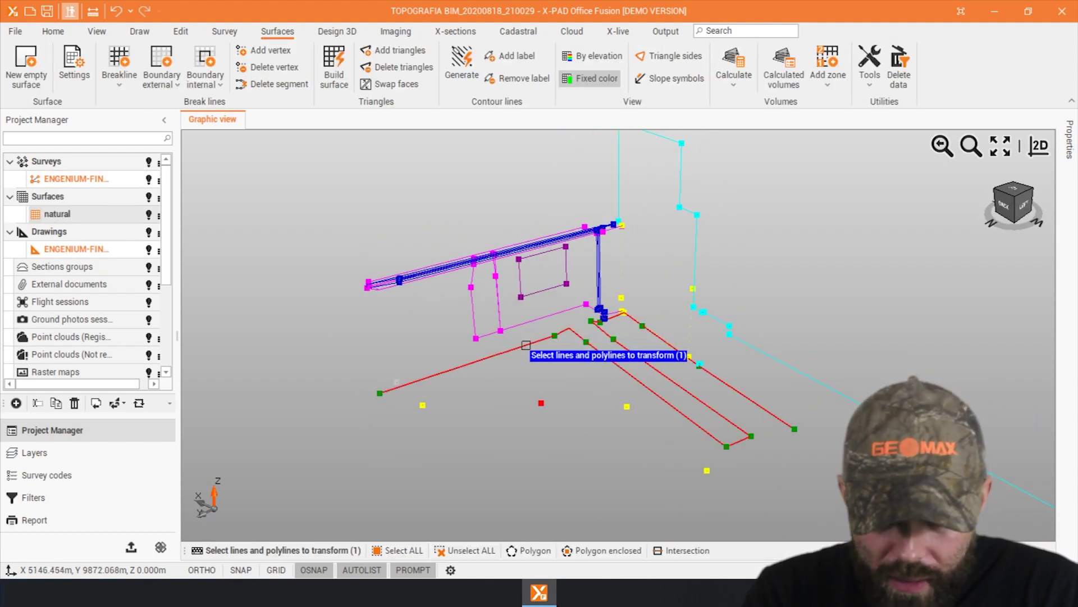
click(552, 316)
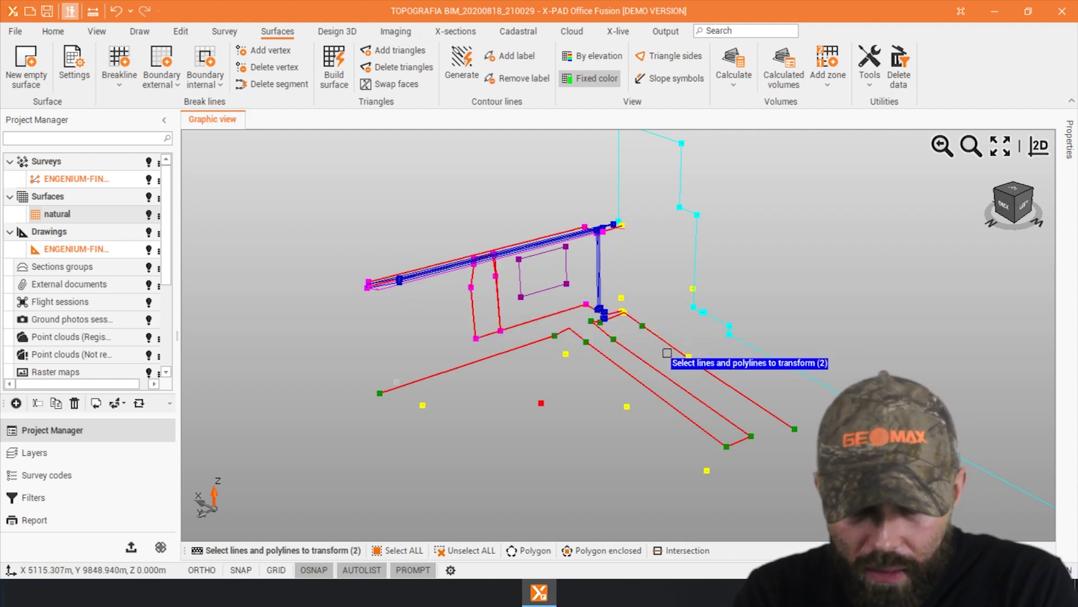
key(Return)
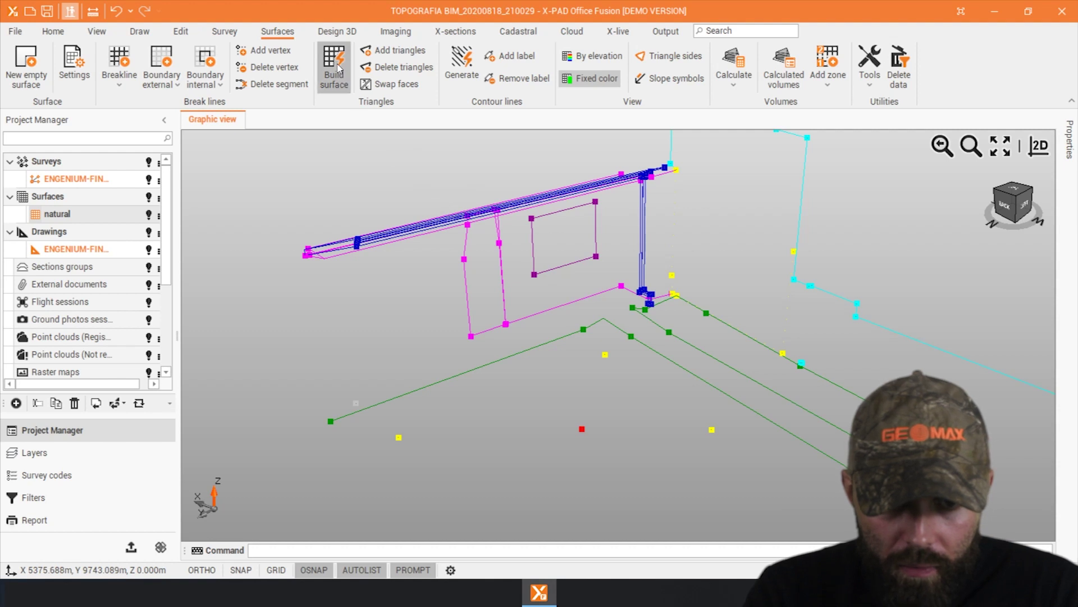
click(337, 67)
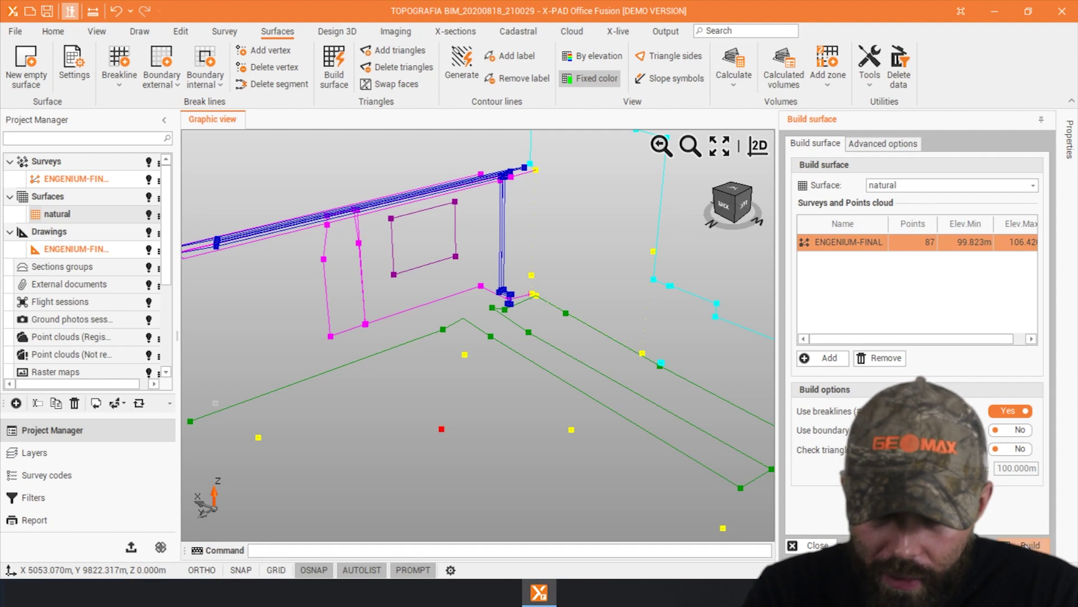
mouse_move(542, 324)
middle_down()
mouse_move(590, 301)
mouse_move(614, 308)
mouse_move(469, 309)
mouse_move(516, 326)
middle_up()
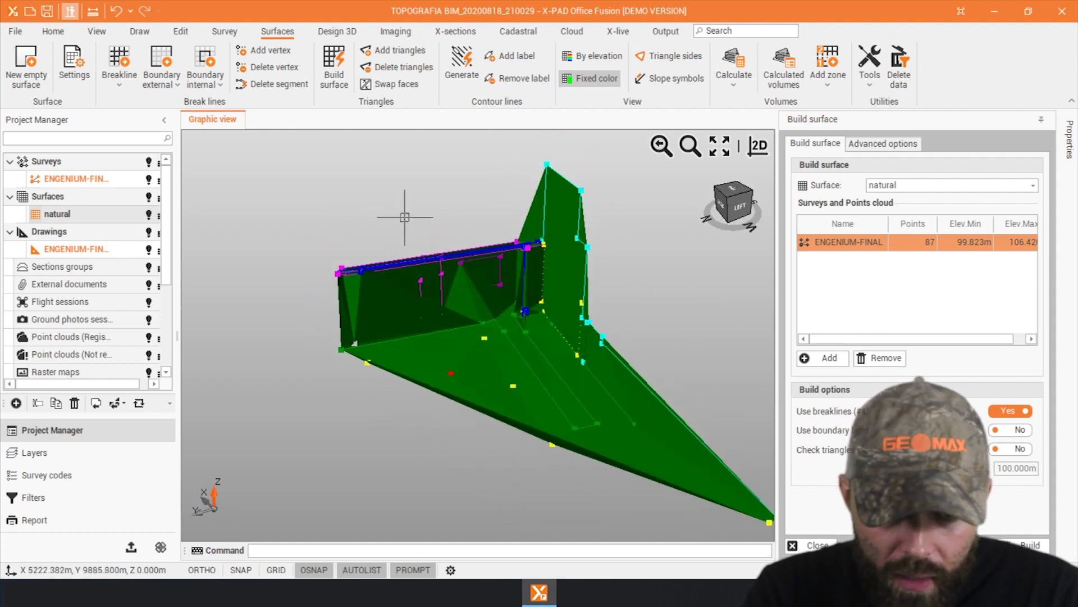
click(395, 67)
- Delete the steep vertical wall triangles from the natural surface
scroll(579, 219, up, 1)
click(564, 233)
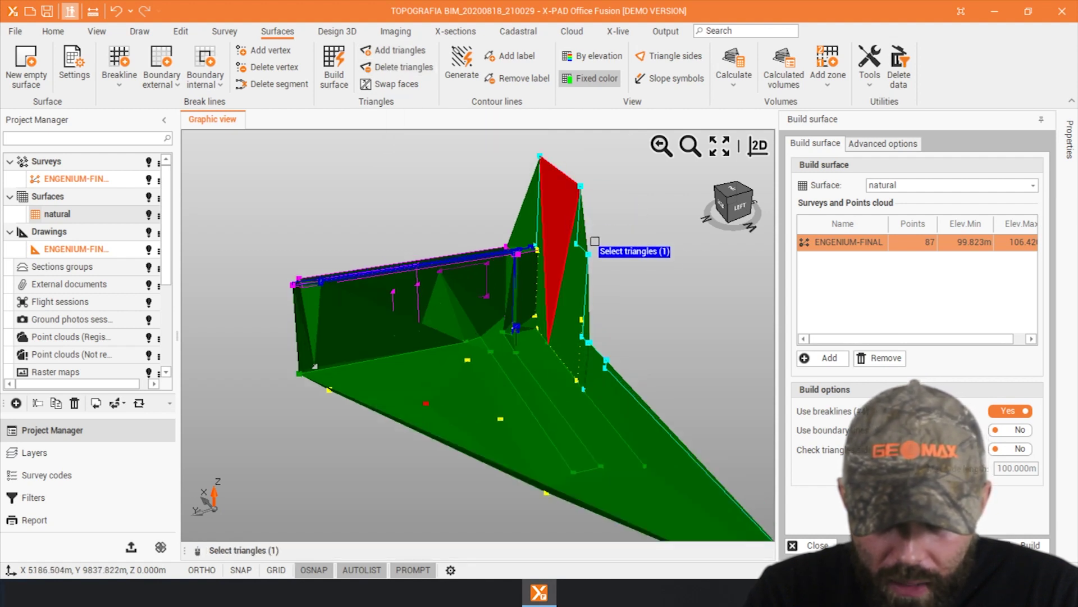
key(Return)
key(Return)
click(578, 266)
click(569, 207)
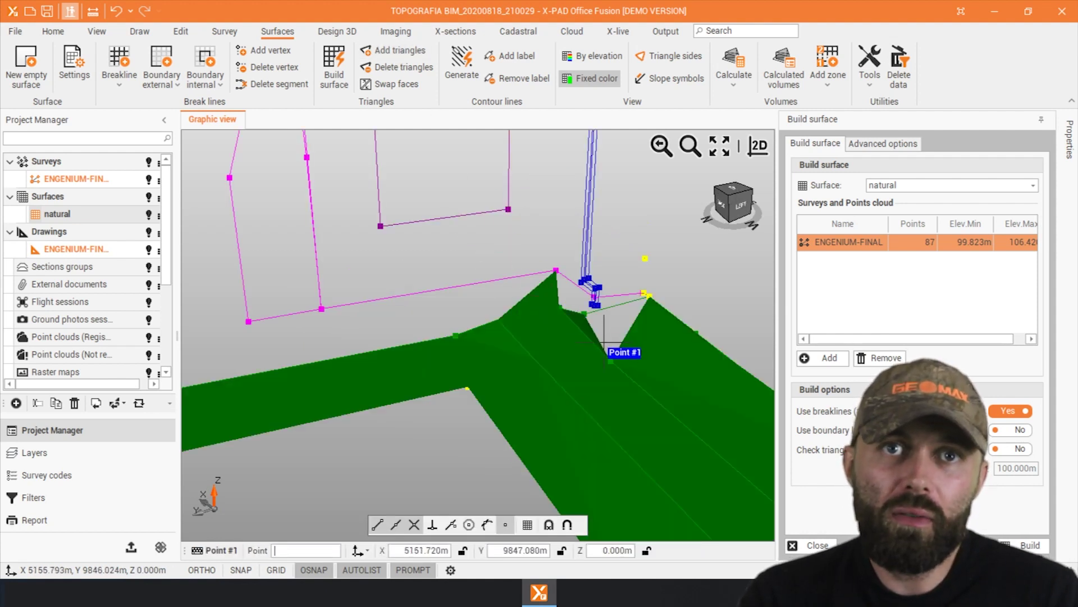
- Add new triangles between snapped vertices to fill the gaps near the walls
scroll(604, 364, up, 2)
click(598, 366)
click(673, 245)
mouse_move(614, 217)
middle_down()
mouse_move(496, 313)
mouse_move(385, 311)
middle_up()
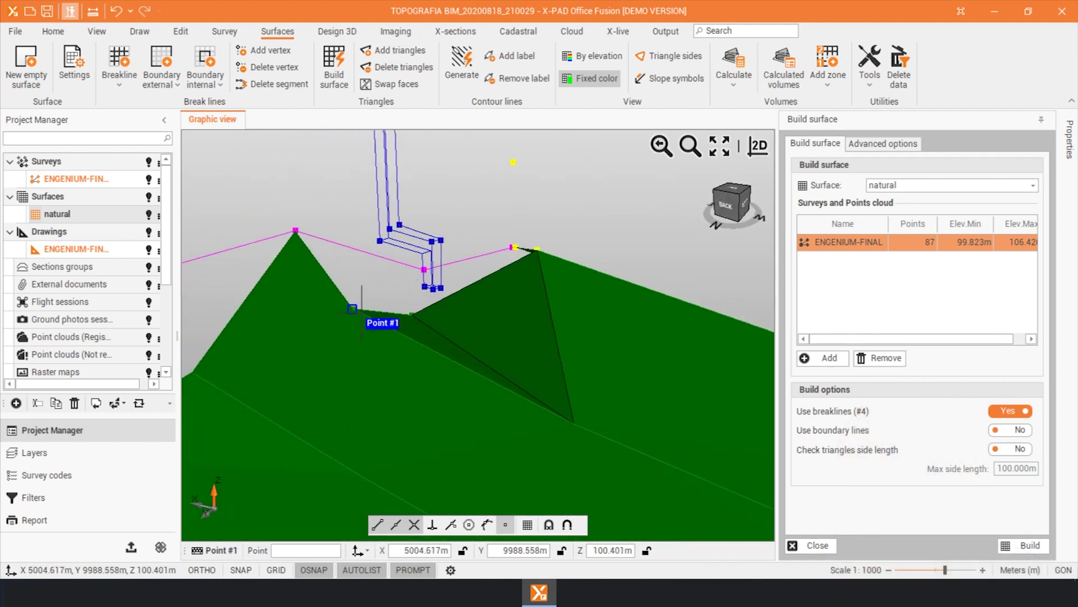
scroll(393, 301, up, 2)
click(409, 296)
click(447, 251)
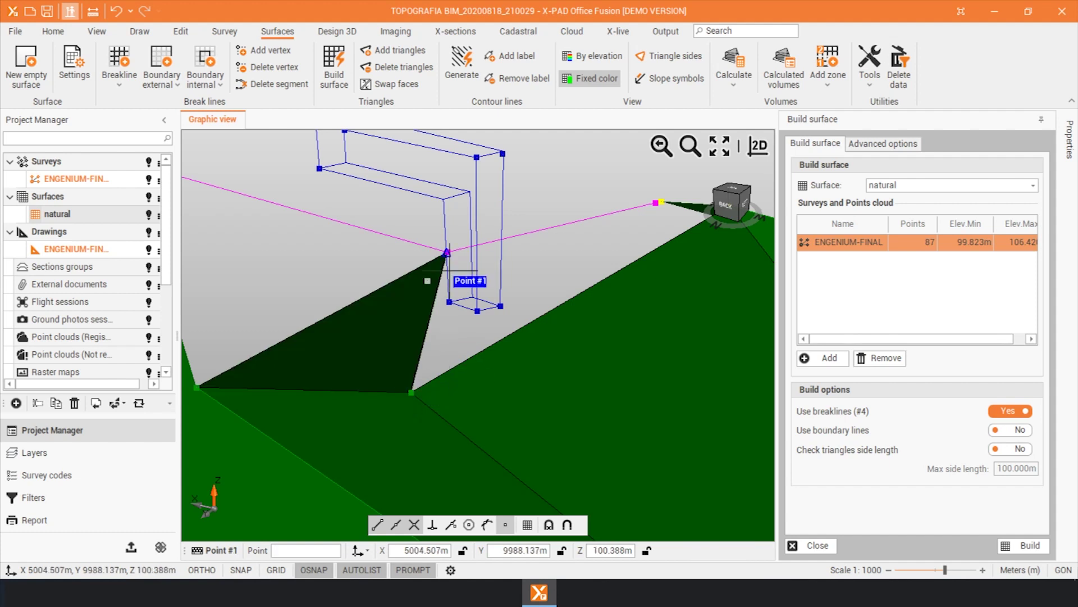
click(446, 252)
mouse_move(645, 260)
middle_down()
mouse_move(607, 277)
mouse_move(686, 248)
middle_up()
click(689, 244)
click(660, 221)
click(685, 248)
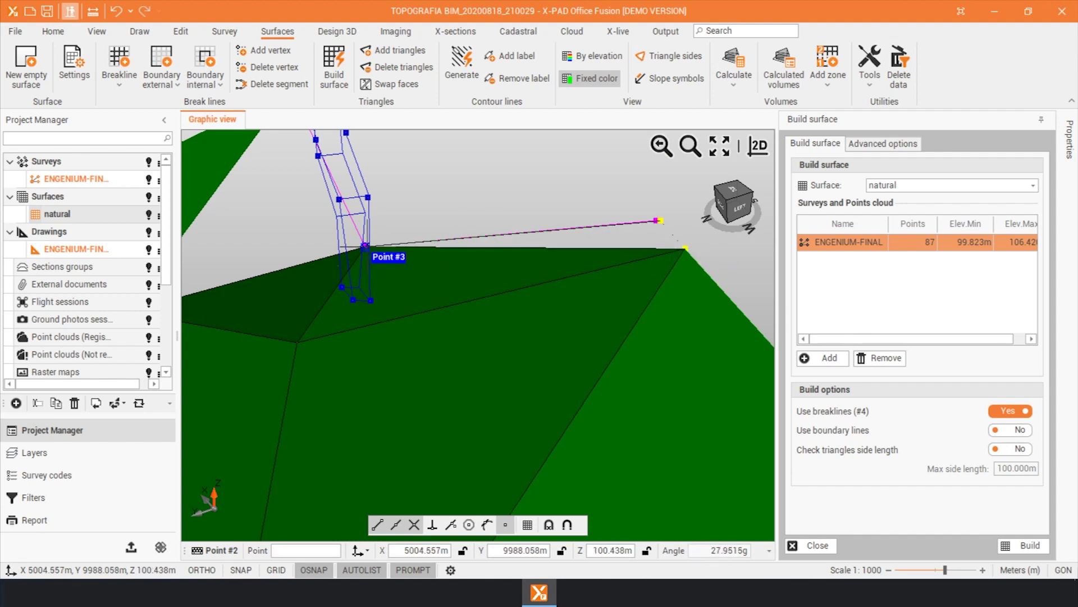
- Fill the remaining gaps along the breakline with new triangles
right_click(522, 248)
right_drag(526, 204, 366, 265)
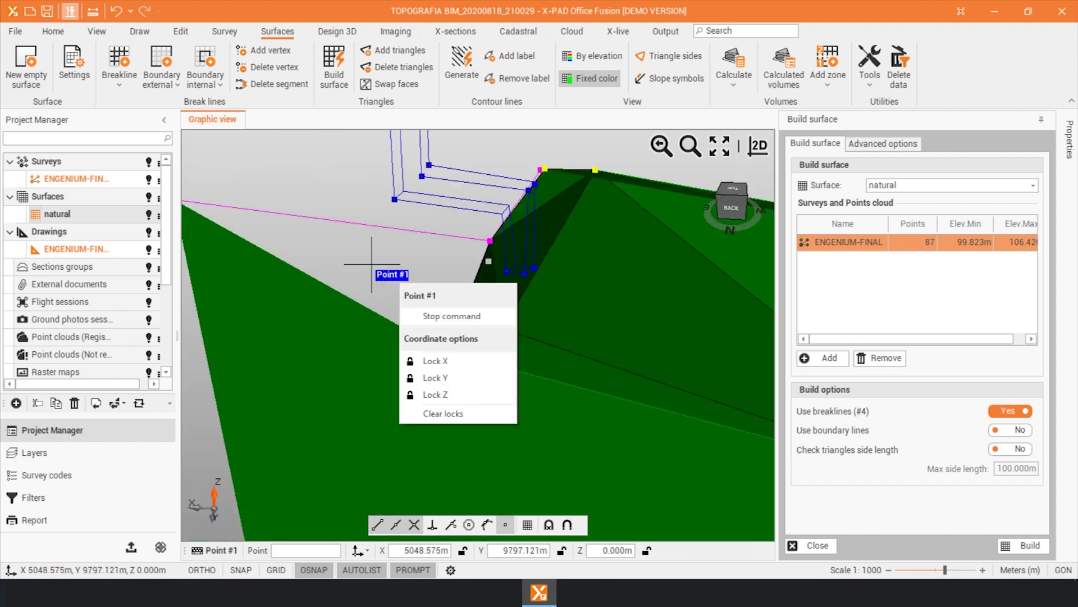
click(490, 239)
scroll(489, 240, down, 3)
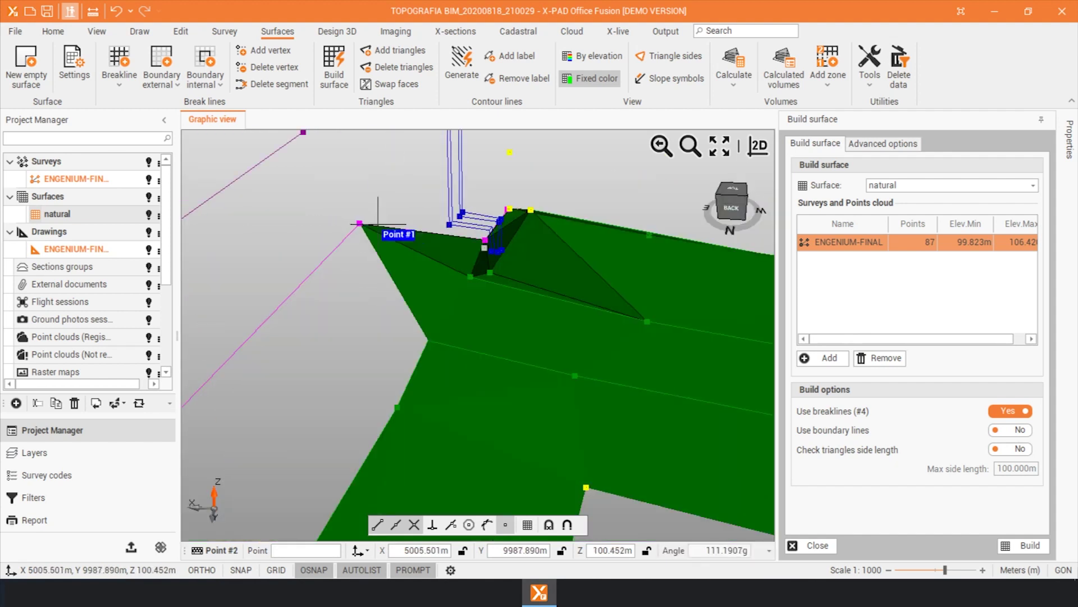
mouse_move(357, 293)
right_down()
mouse_move(506, 336)
mouse_move(330, 353)
right_up()
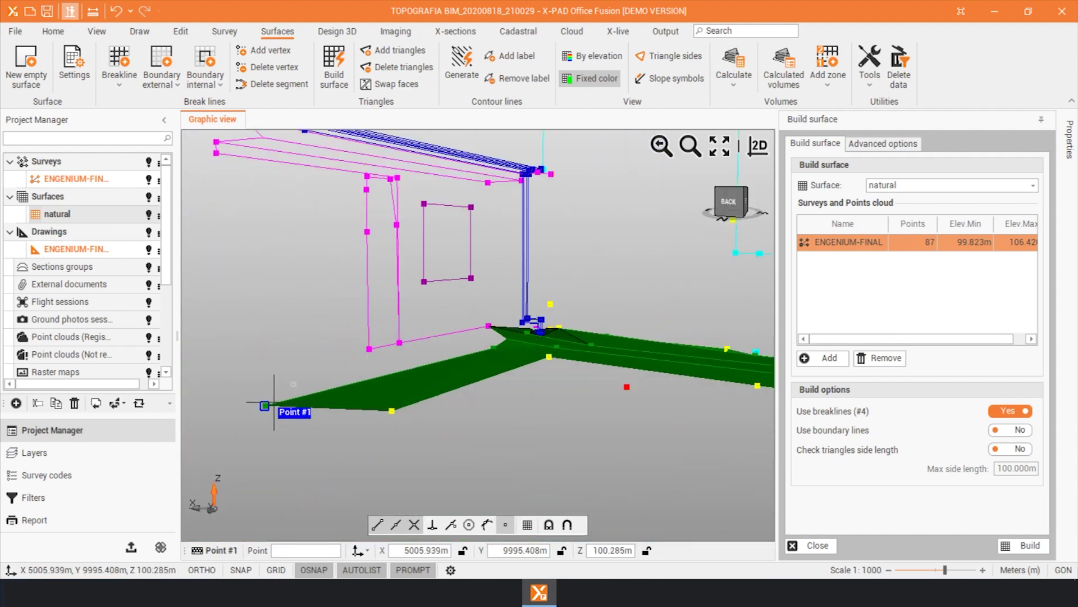
scroll(494, 343, up, 1)
scroll(502, 309, up, 1)
mouse_move(503, 306)
right_down()
mouse_move(373, 356)
mouse_move(313, 405)
right_up()
click(246, 285)
scroll(382, 242, up, 2)
scroll(370, 247, down, 3)
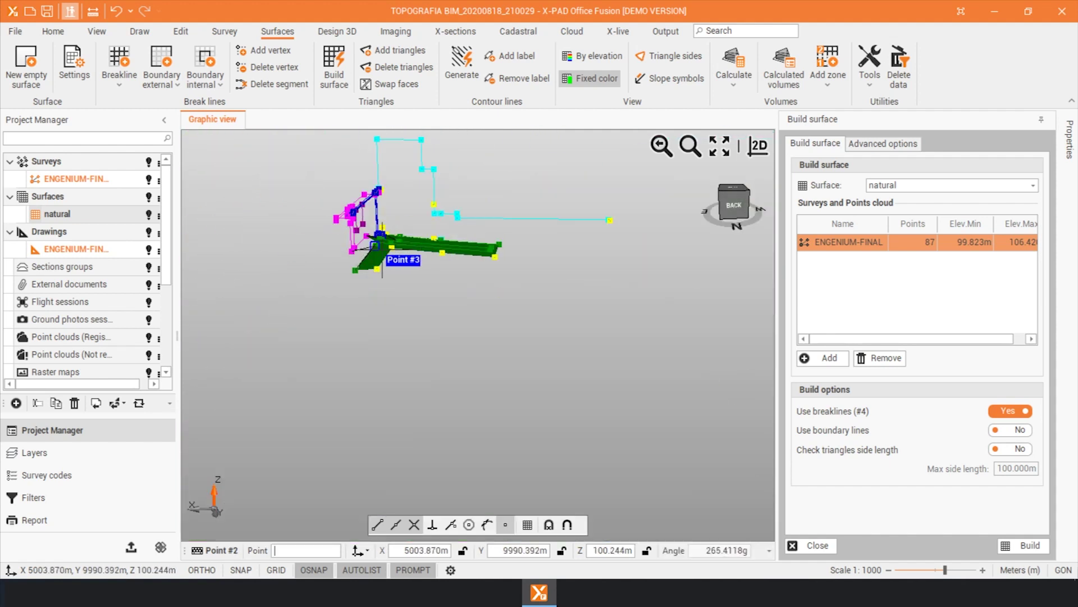
scroll(386, 269, up, 3)
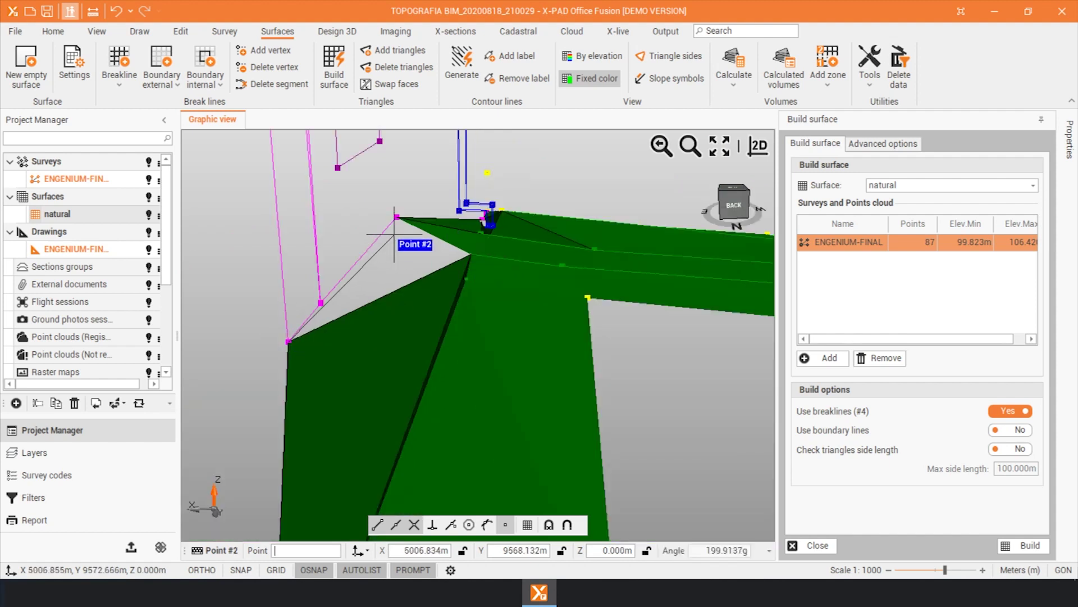
click(475, 253)
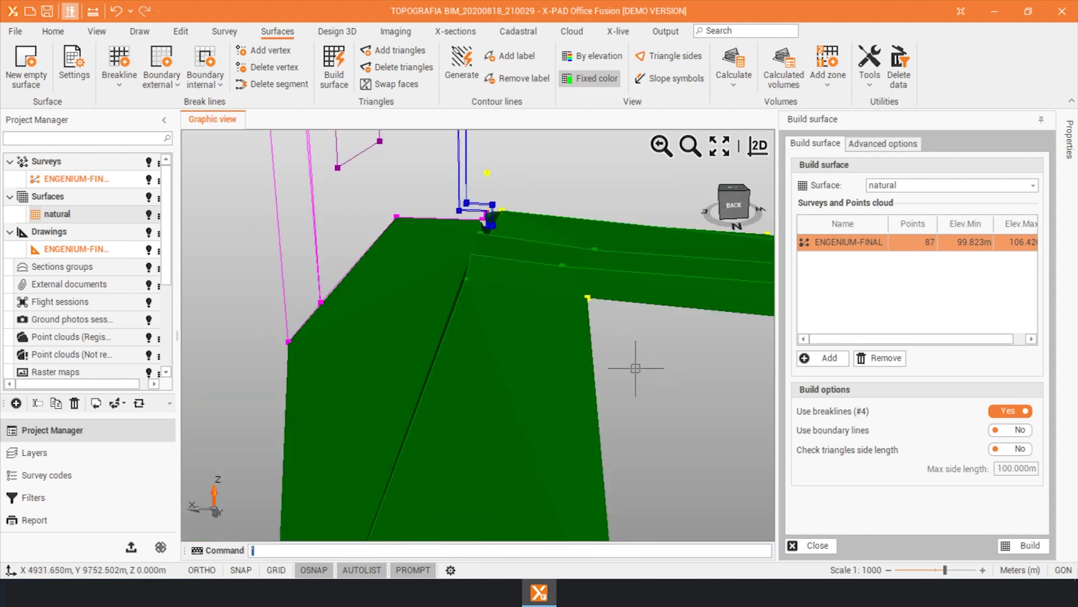
scroll(602, 358, down, 3)
middle_drag(573, 353, 701, 362)
- Orbit around the natural surface to inspect its corners and edges
scroll(702, 361, up, 3)
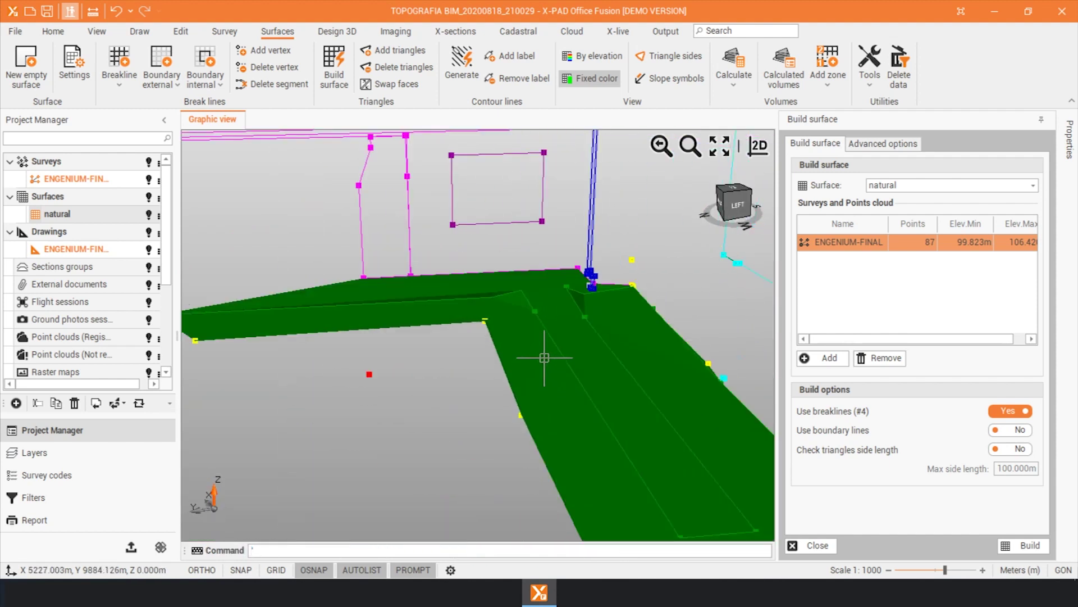
mouse_move(592, 381)
middle_down()
mouse_move(590, 353)
mouse_move(522, 376)
middle_up()
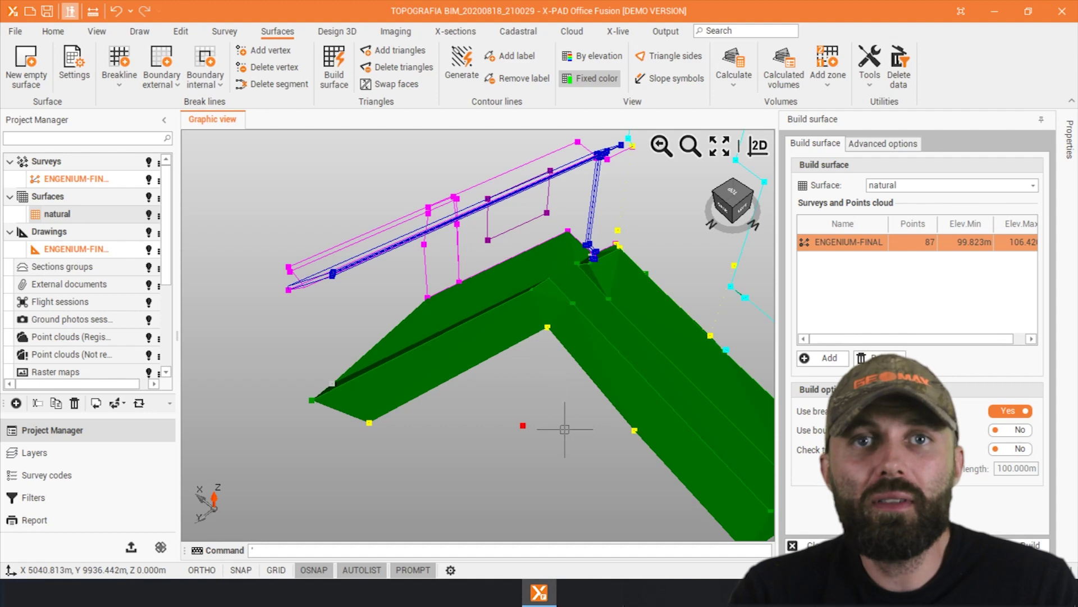
middle_drag(576, 429, 619, 388)
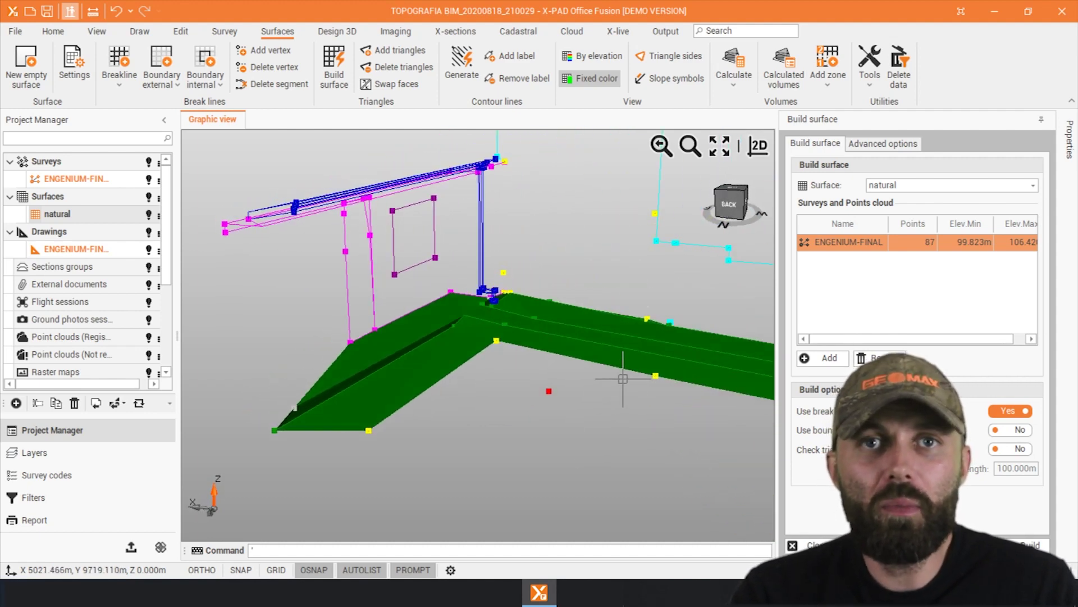
mouse_move(623, 378)
middle_down()
mouse_move(499, 347)
mouse_move(495, 337)
mouse_move(534, 365)
middle_up()
scroll(483, 326, up, 3)
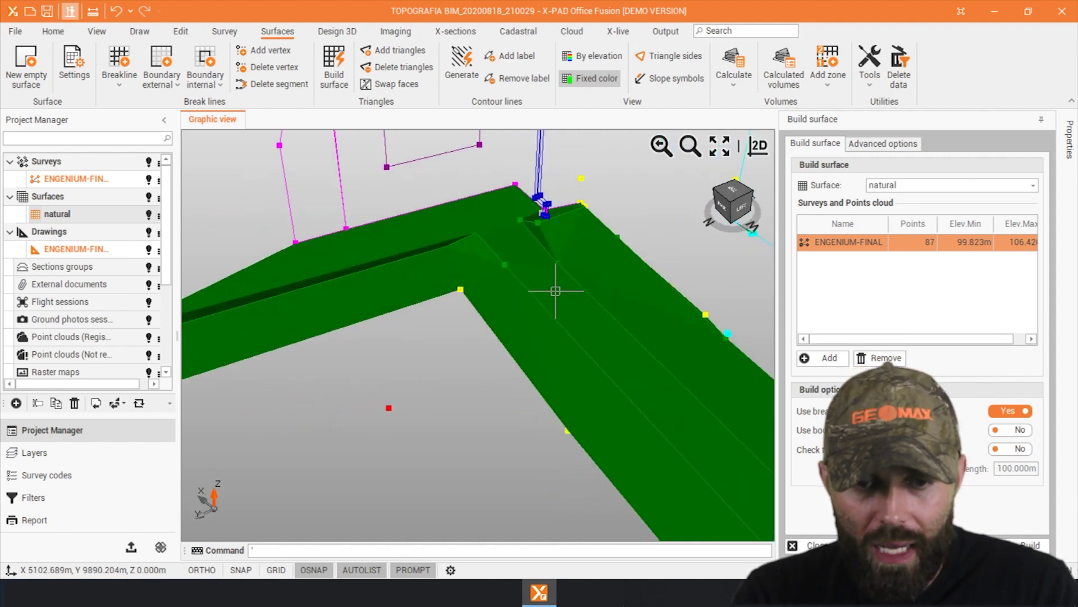
middle_drag(581, 274, 516, 198)
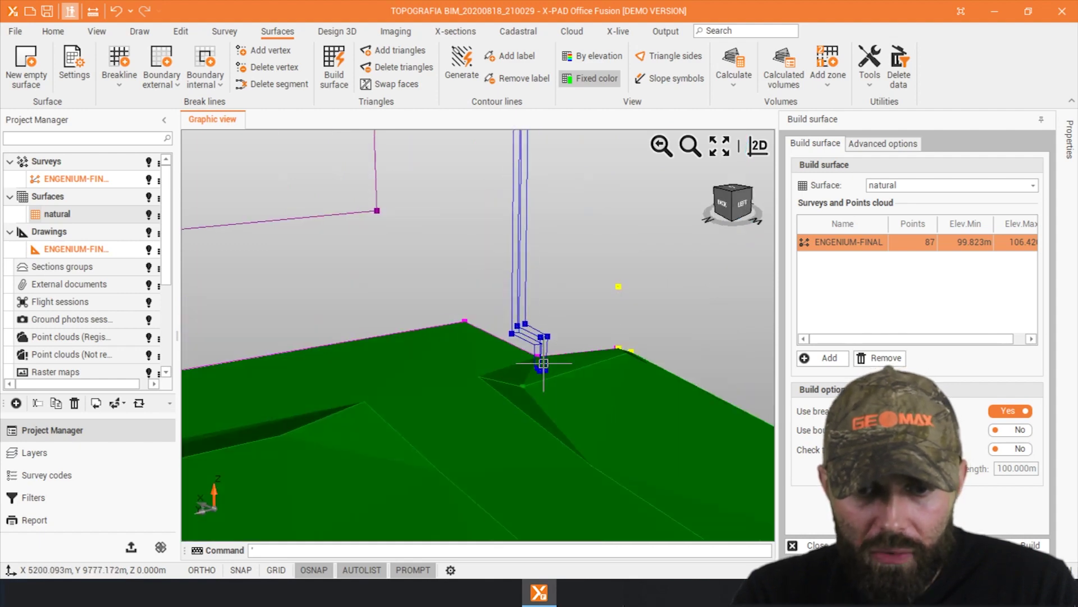
scroll(543, 364, down, 3)
middle_drag(543, 363, 727, 224)
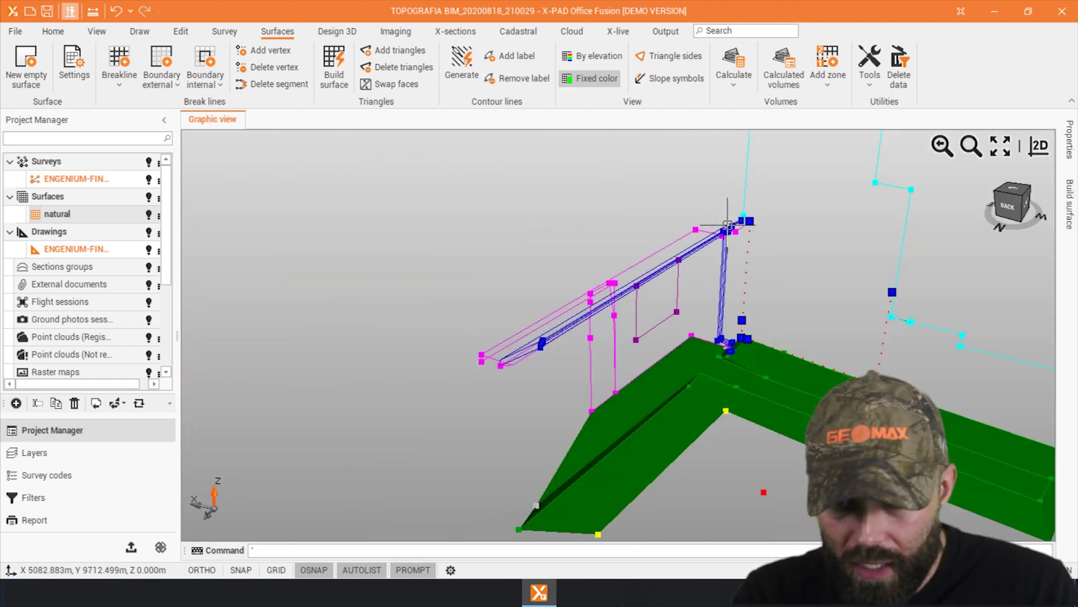
- Inspect the fence and window frame above the surface from the side
middle_drag(841, 333, 783, 370)
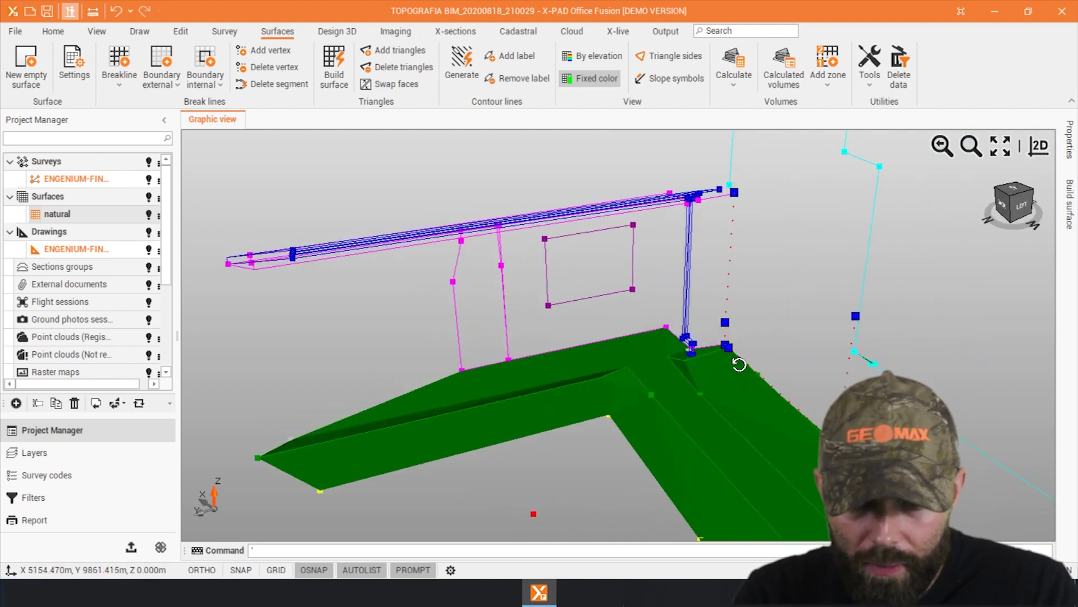
middle_drag(783, 370, 619, 298)
scroll(619, 298, up, 2)
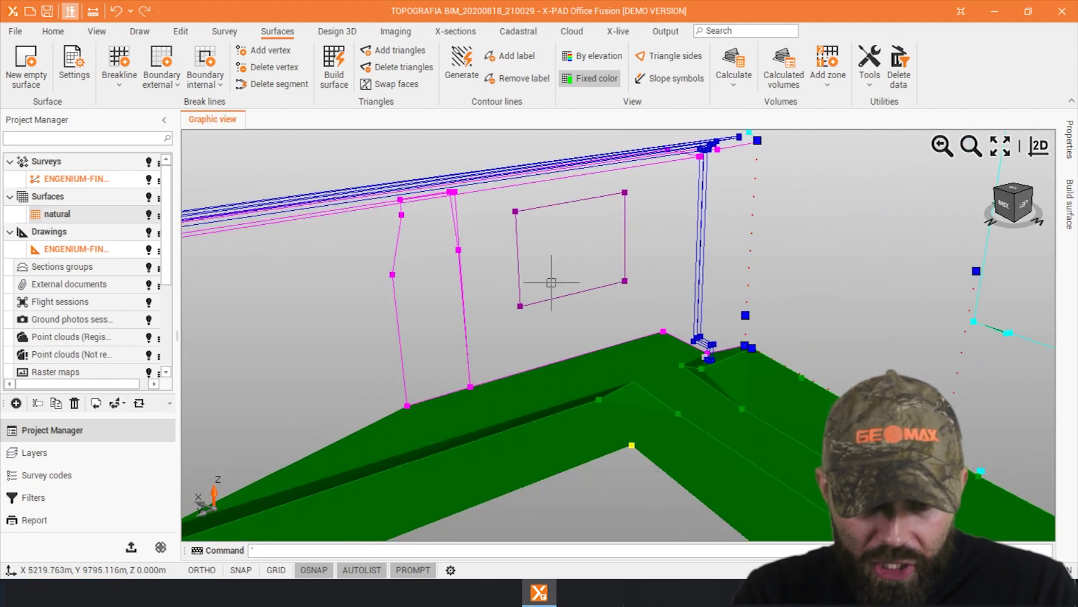
scroll(551, 282, down, 3)
scroll(526, 344, up, 3)
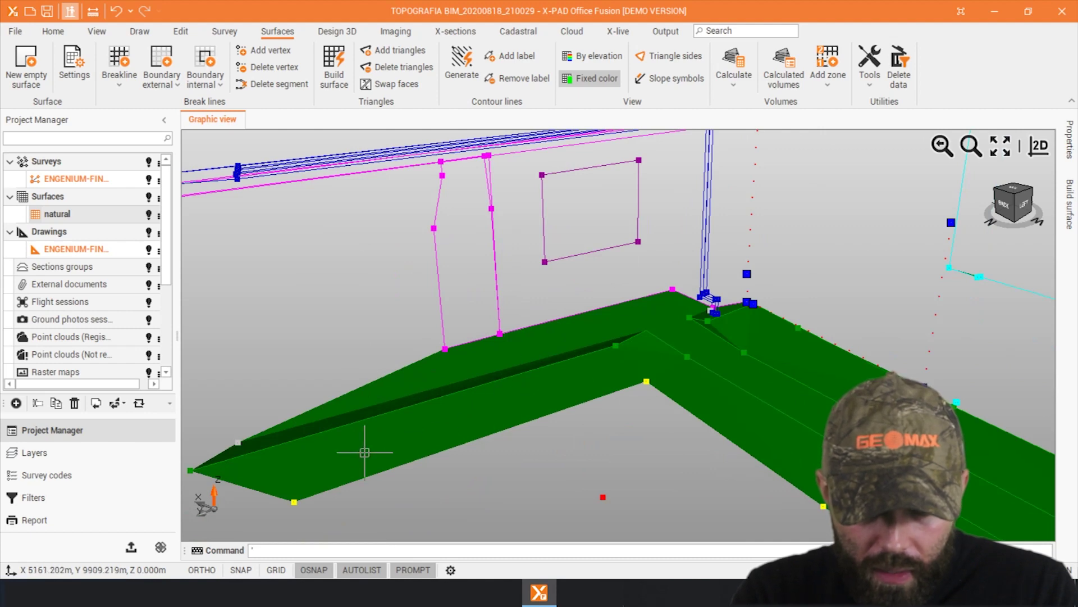
scroll(761, 453, down, 3)
scroll(525, 459, up, 2)
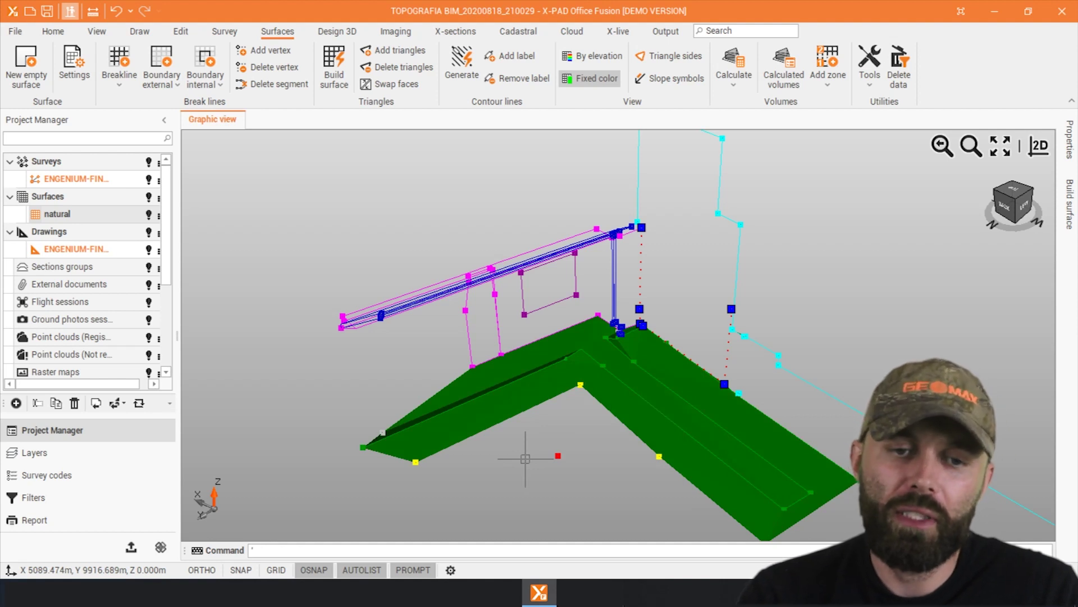
click(666, 30)
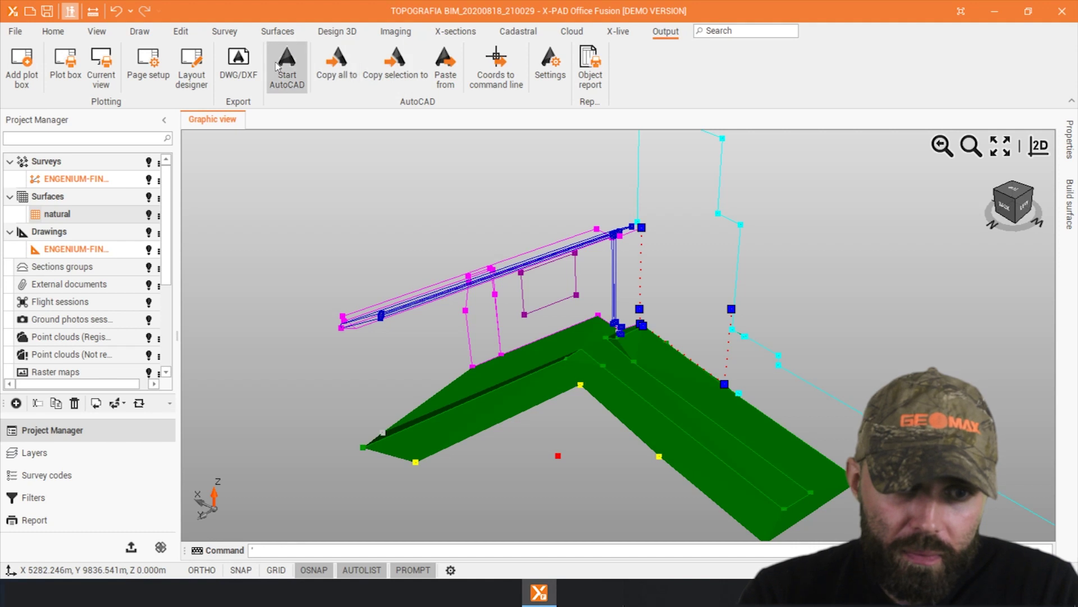
- Export the ENGENIUM-FINAL drawing and natural surface as a 3D AutoCAD 2015-2018 DWG
key(Escape)
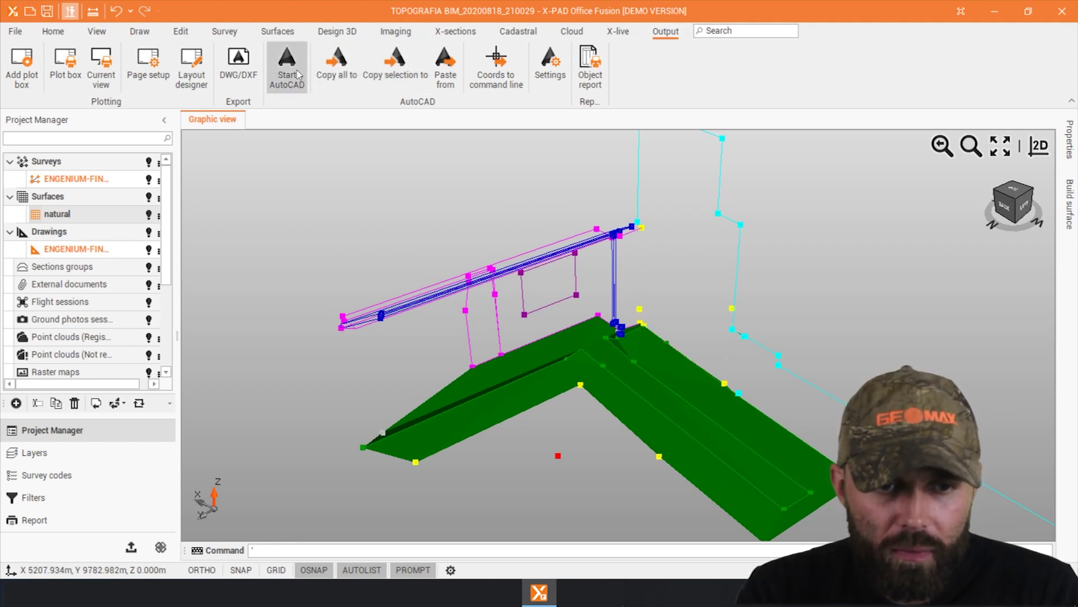
click(253, 62)
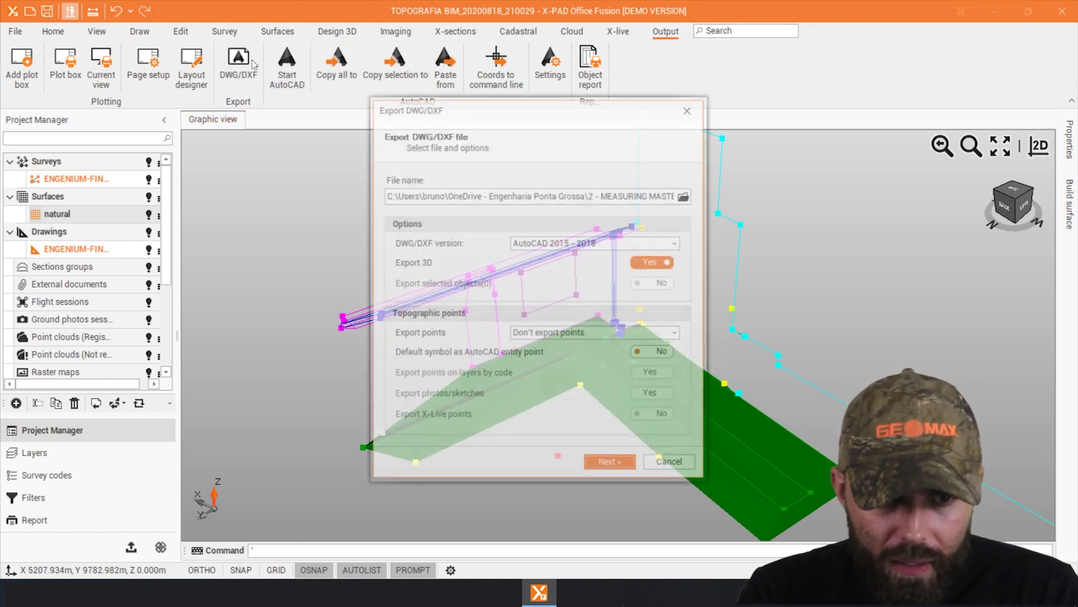
click(616, 469)
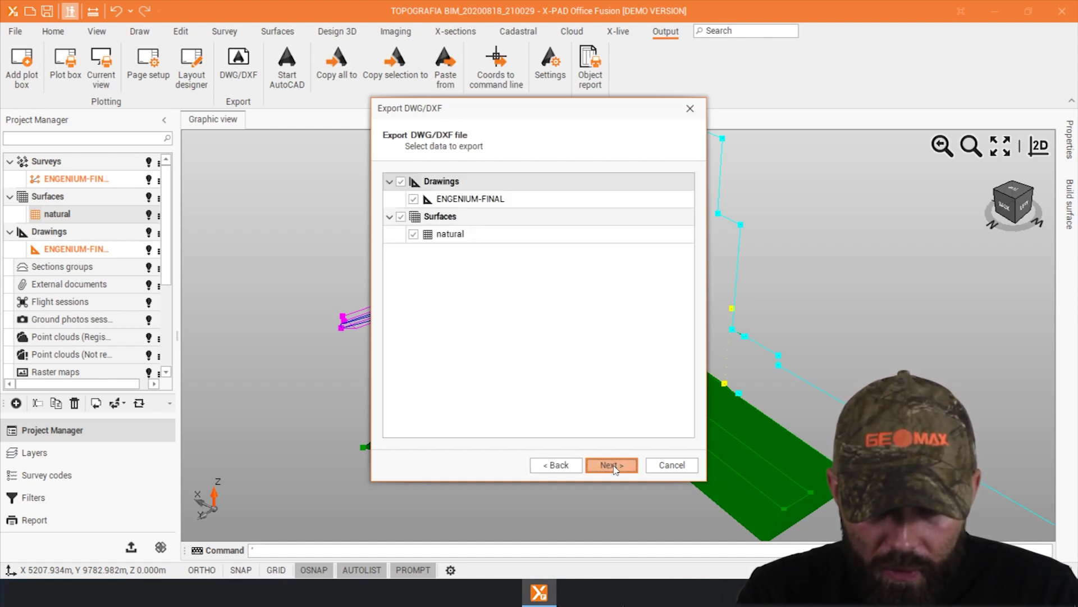
click(616, 469)
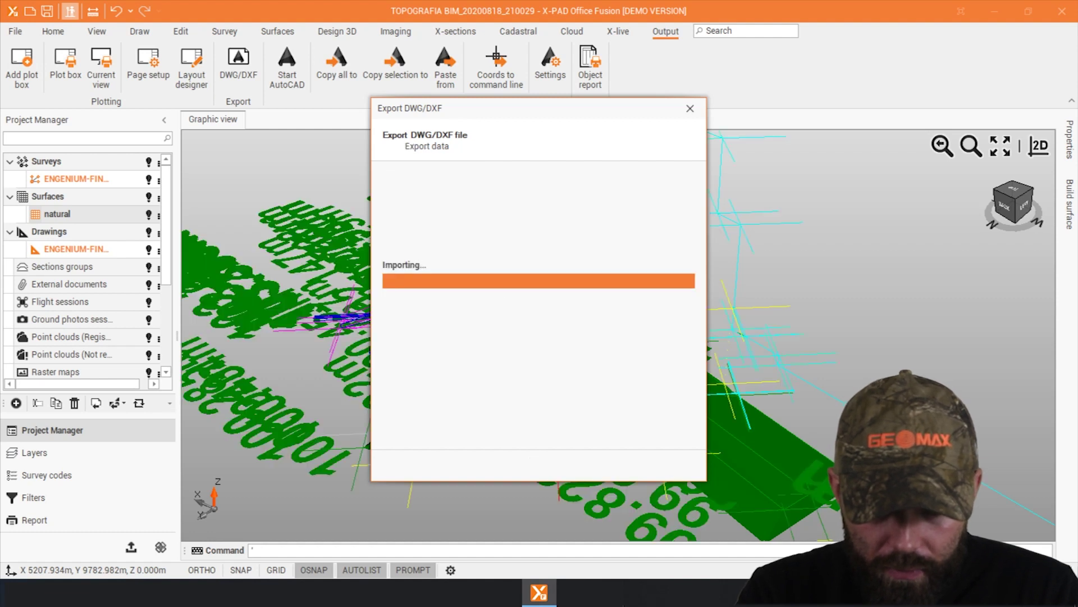
click(672, 466)
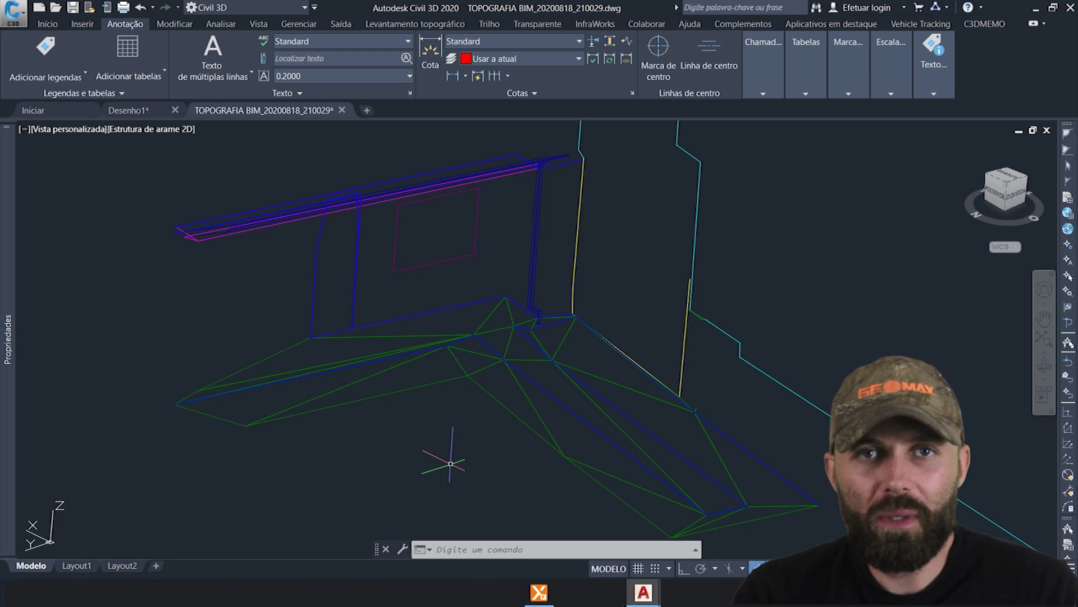
- Free-orbit the drawing and confirm a terrain triangle is a 3D face
right_click(430, 444)
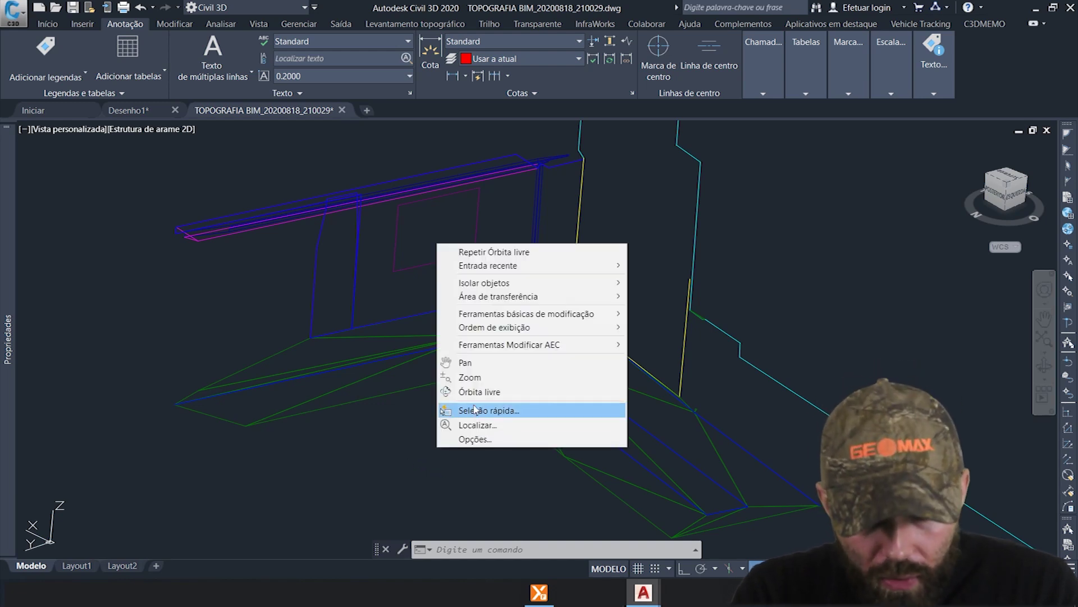
click(506, 392)
mouse_move(513, 431)
mouse_down()
mouse_move(583, 409)
mouse_move(546, 402)
mouse_up()
key(Escape)
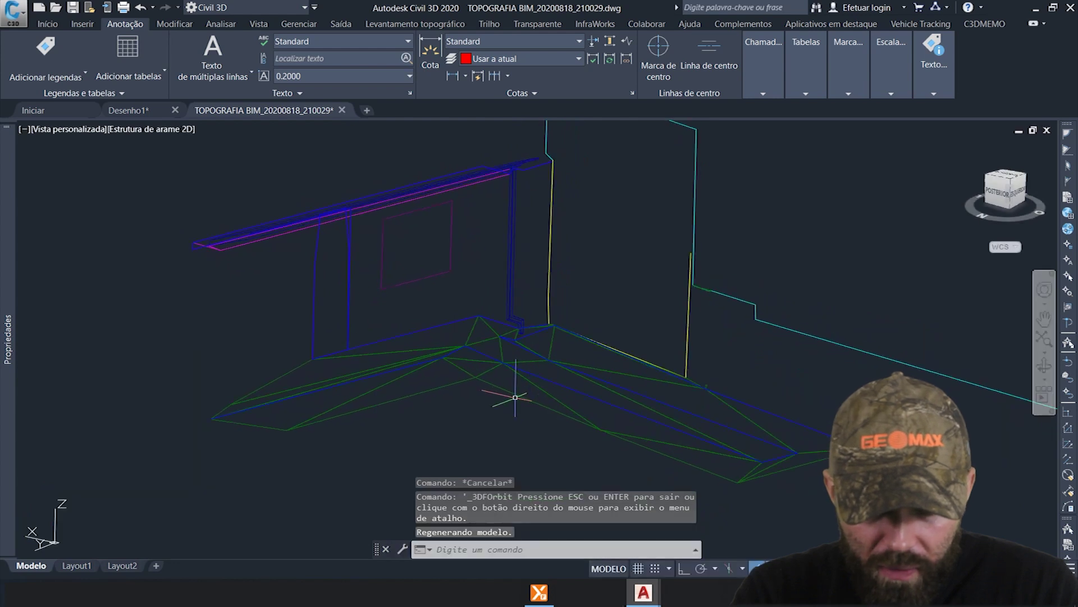
click(516, 394)
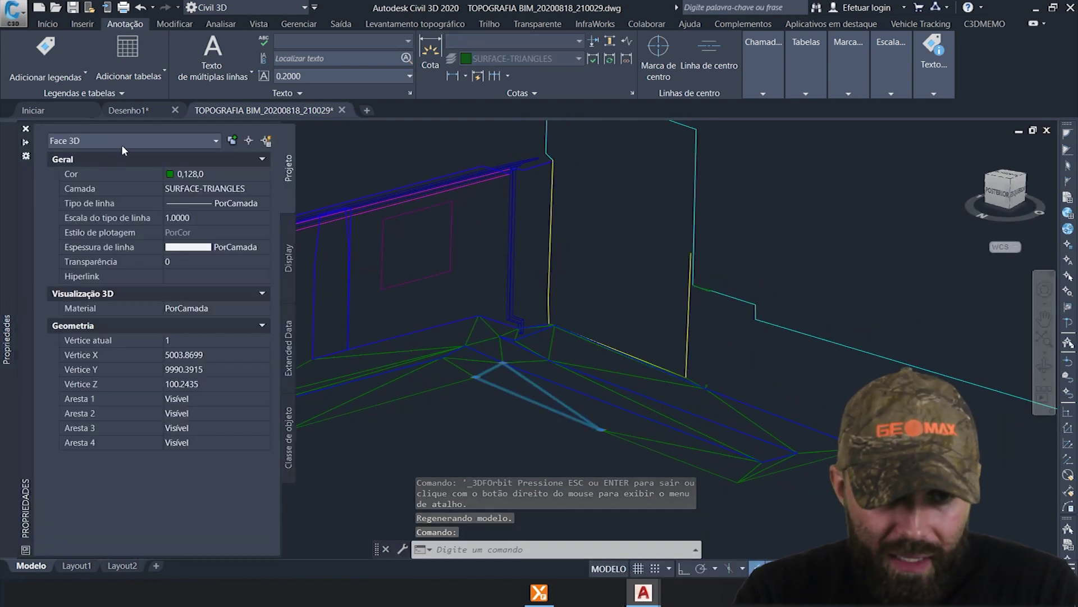
key(Escape)
scroll(535, 385, down, 2)
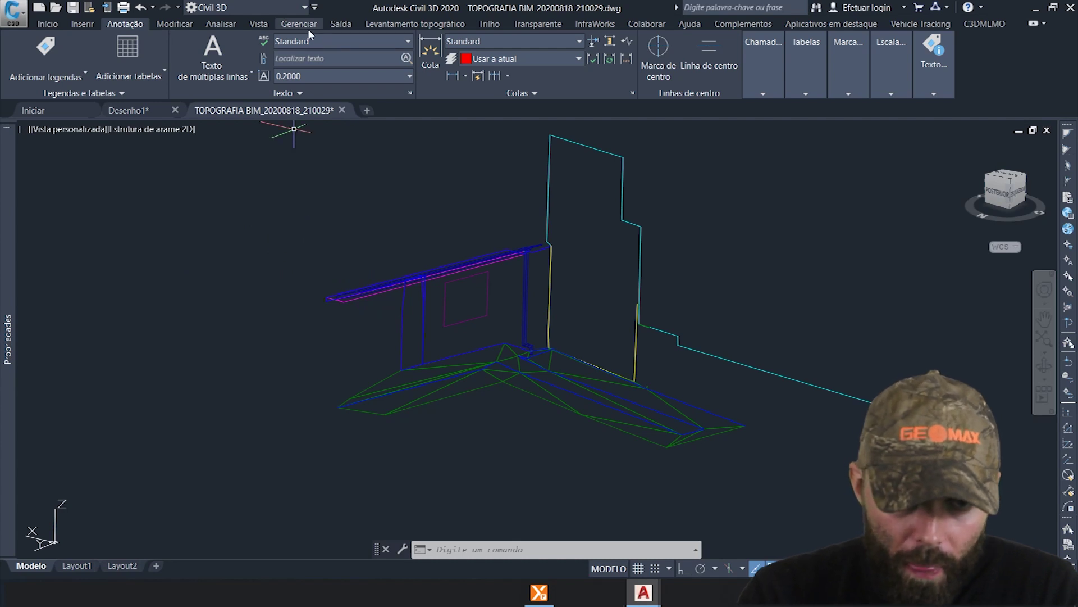
- Open the Toolspace prospector and start a new surface from Superfícies
click(47, 24)
click(23, 56)
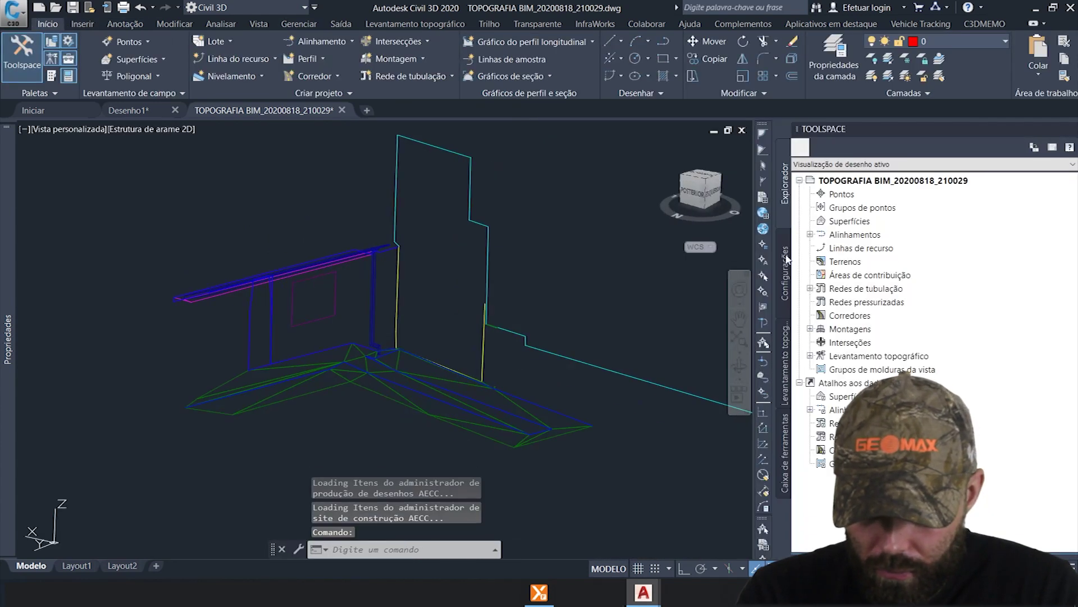
right_click(930, 222)
click(948, 234)
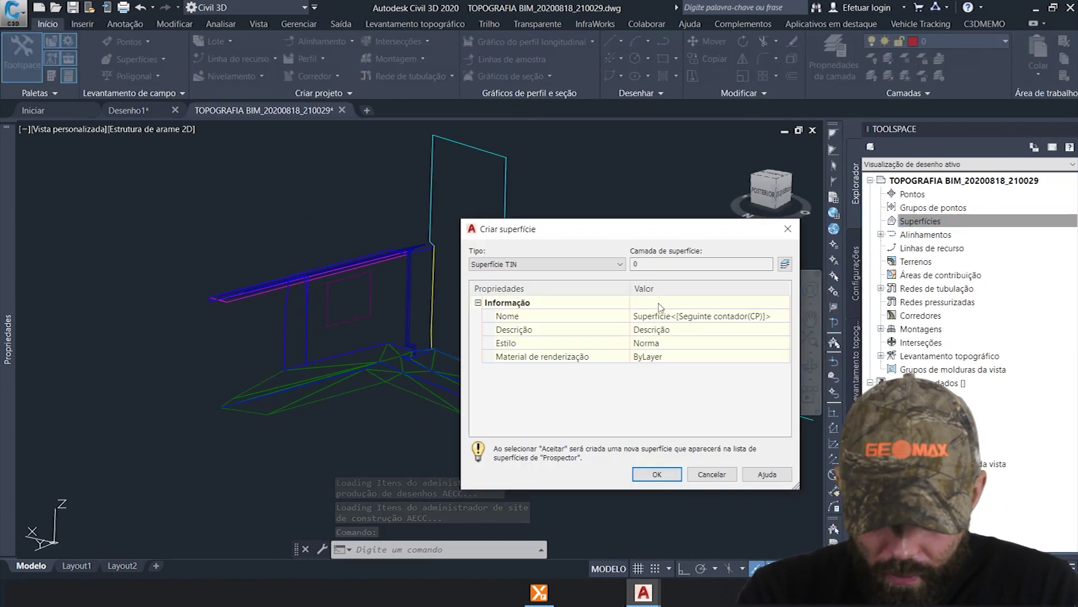
- Replace the default name with 'TERRENO' in capitals and create the TIN surface
click(670, 316)
key(BackSpace)
key(Caps_Lock)
key(Caps_Lock)
key(Caps_Lock)
text(TERRENO)
click(657, 474)
- Add the 32 terrain 3D faces to the NATURAL surface's drawing objects definition
click(881, 221)
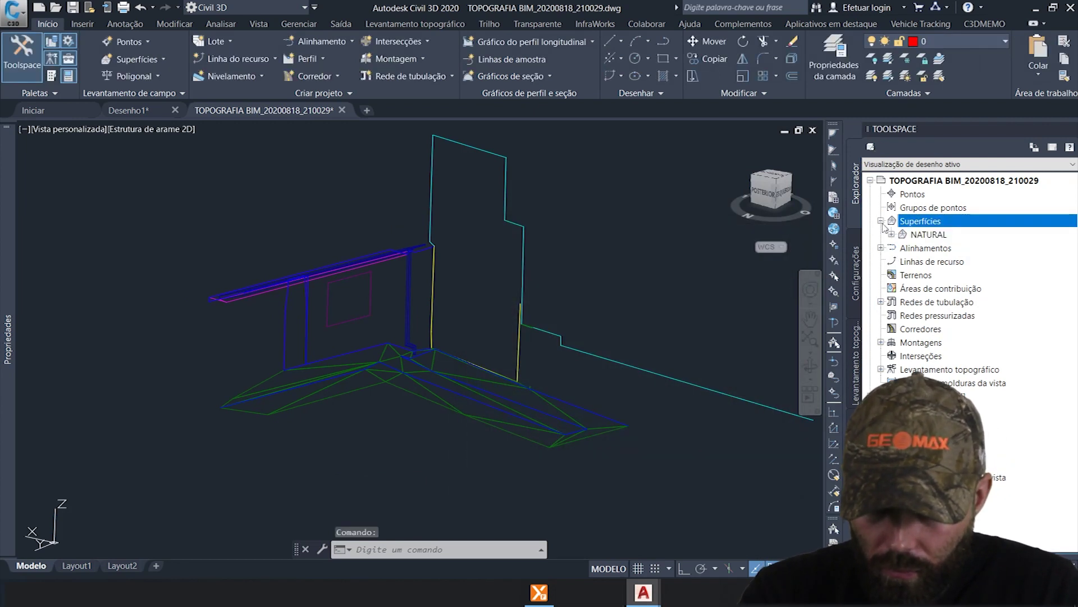
click(927, 234)
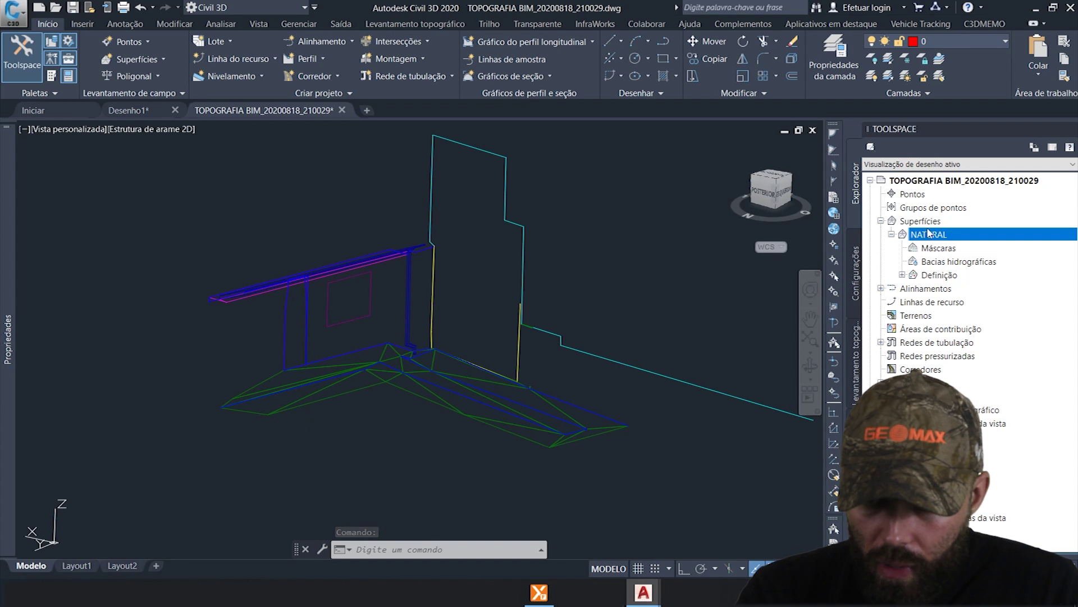
click(903, 275)
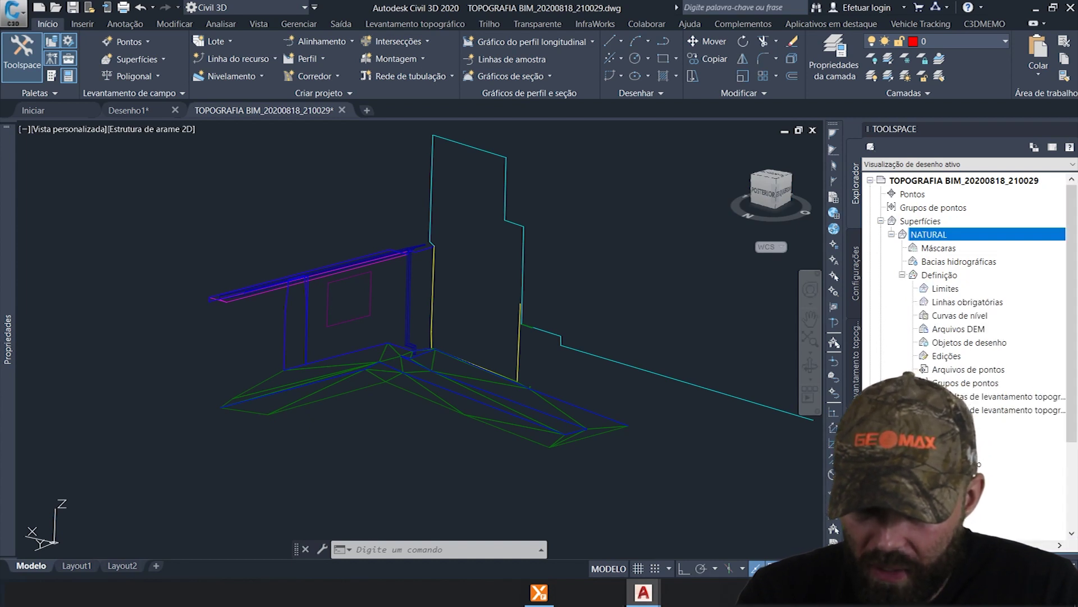
click(957, 345)
right_click(957, 345)
click(980, 354)
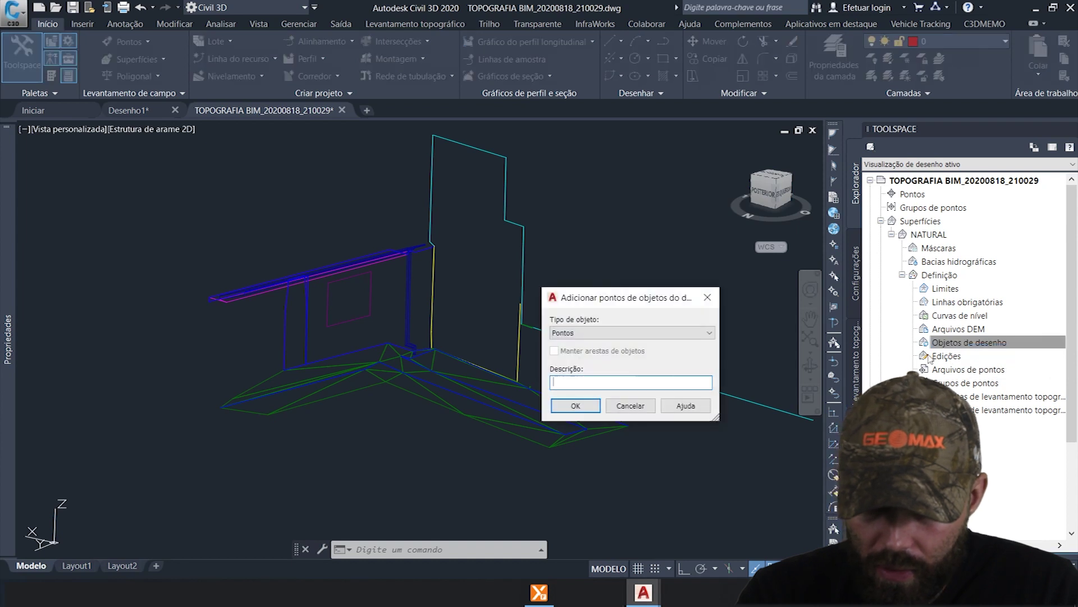
click(591, 337)
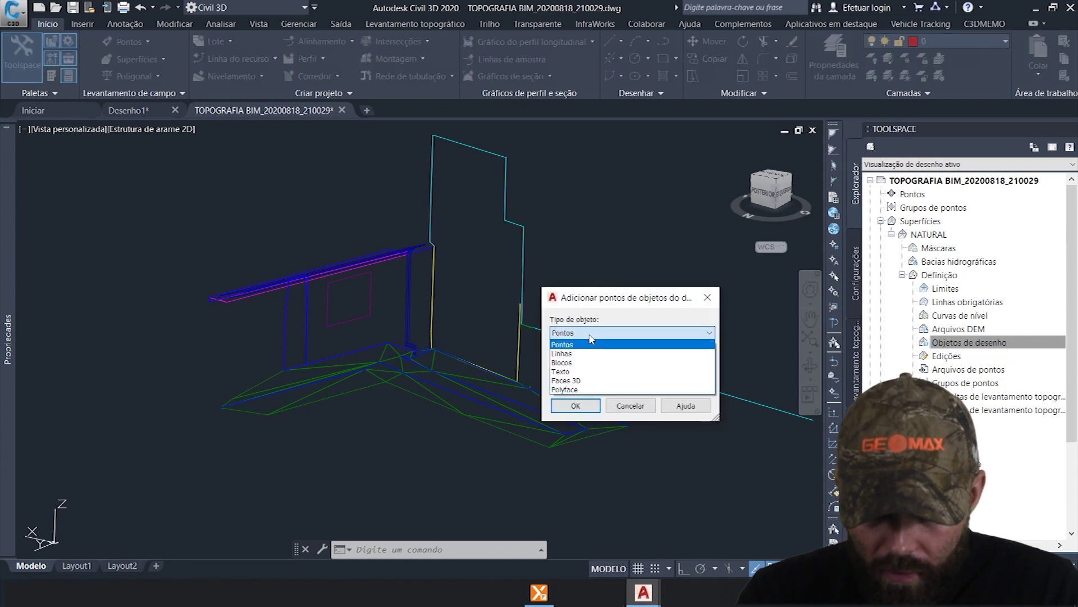
click(581, 380)
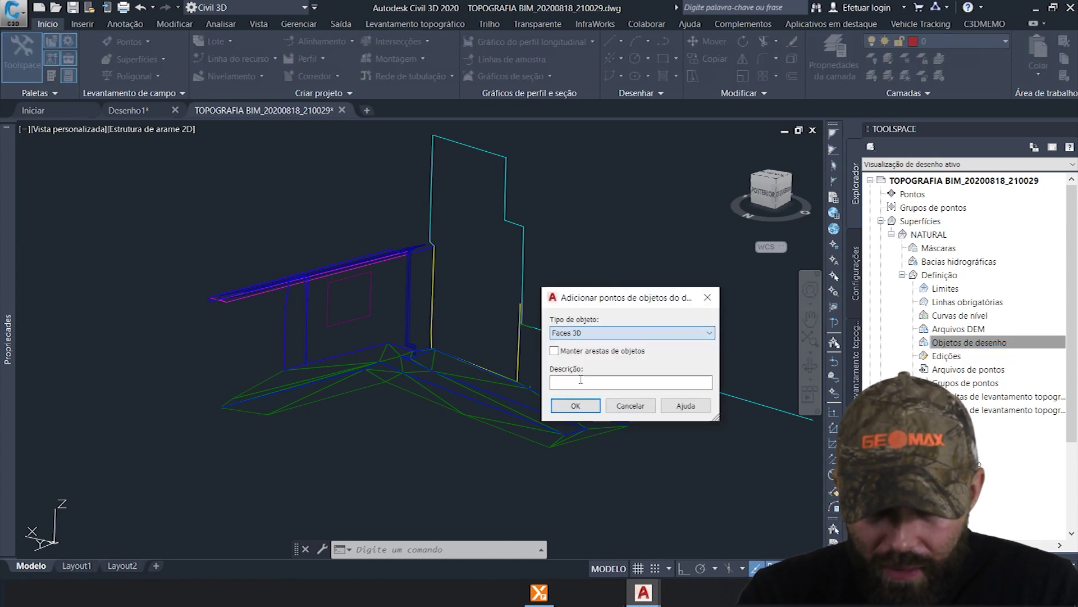
click(597, 405)
click(657, 468)
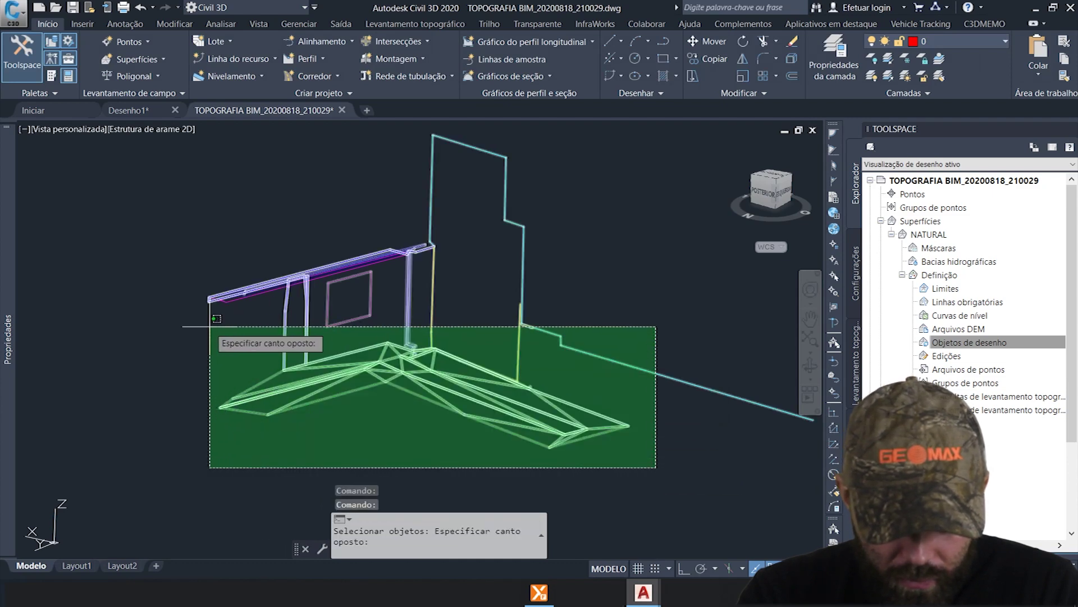
click(256, 326)
key(Return)
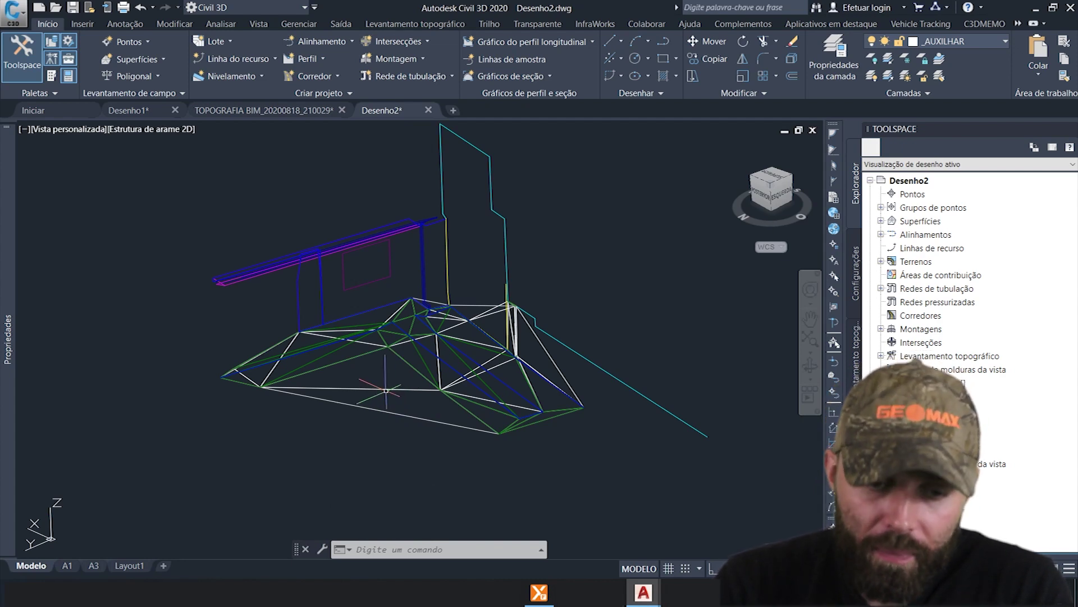
- Select the TIN surface and window-select unwanted edges for deleting surface lines
click(380, 386)
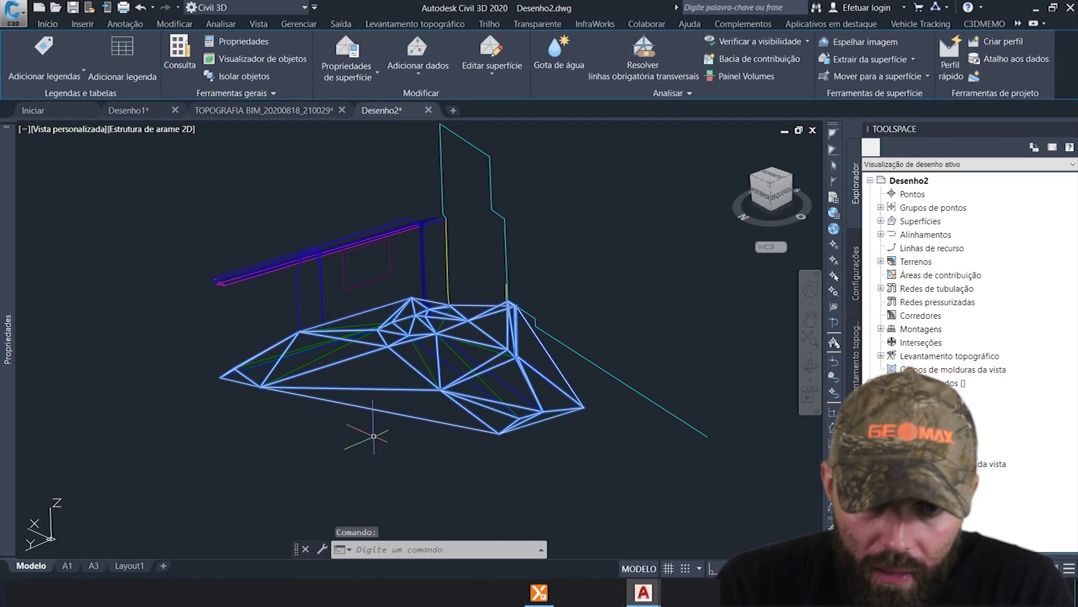
click(492, 70)
click(504, 127)
scroll(535, 352, up, 5)
scroll(498, 200, down, 2)
click(499, 204)
click(447, 166)
scroll(477, 239, down, 2)
scroll(477, 239, up, 2)
- Window-select the remaining unwanted triangle edges and delete them
click(561, 185)
click(601, 188)
scroll(524, 171, up, 2)
click(553, 158)
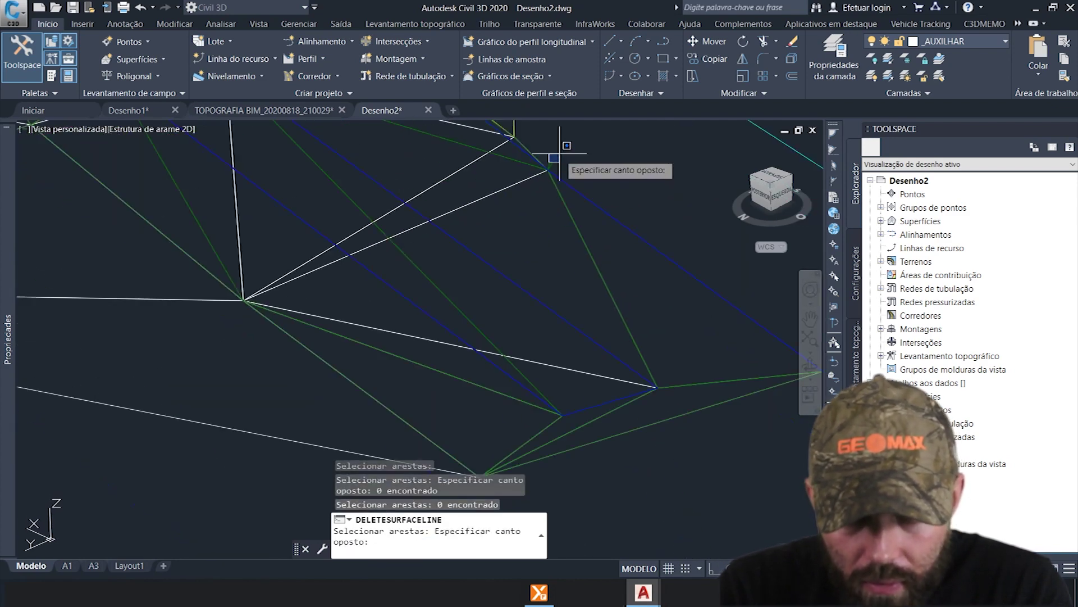
scroll(561, 152, down, 3)
click(446, 272)
click(558, 320)
key(Return)
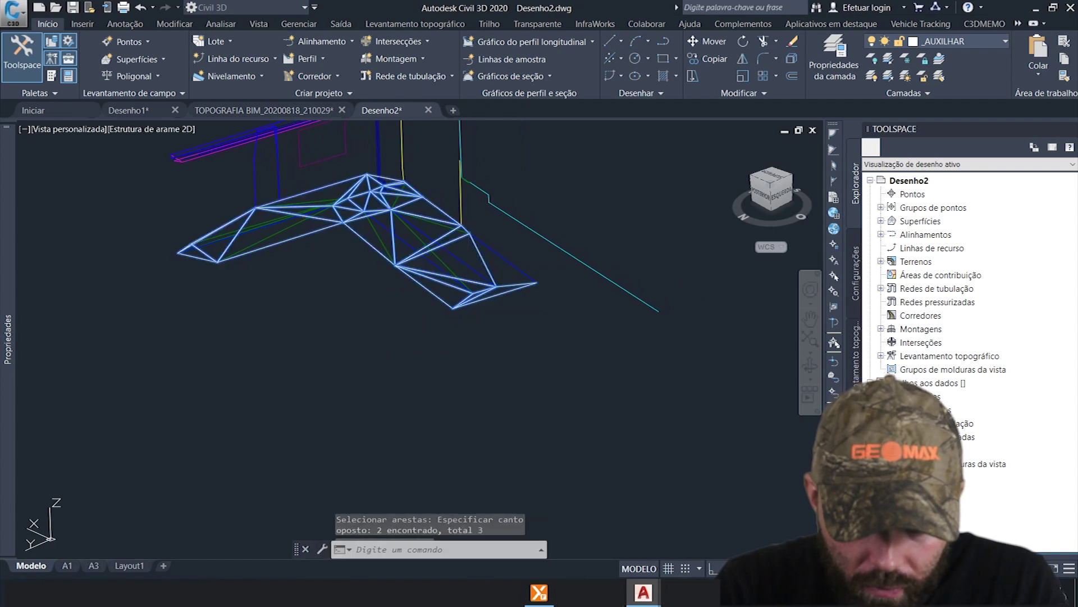
key(Escape)
key(Escape)
key(Escape)
click(418, 274)
- Orbit the shaded terrain and compare it against the X-PAD model, back in Desenho2
mouse_move(389, 260)
ctrl+shift+middle_down()
mouse_move(473, 329)
mouse_move(476, 358)
mouse_move(540, 394)
ctrl+shift+middle_up()
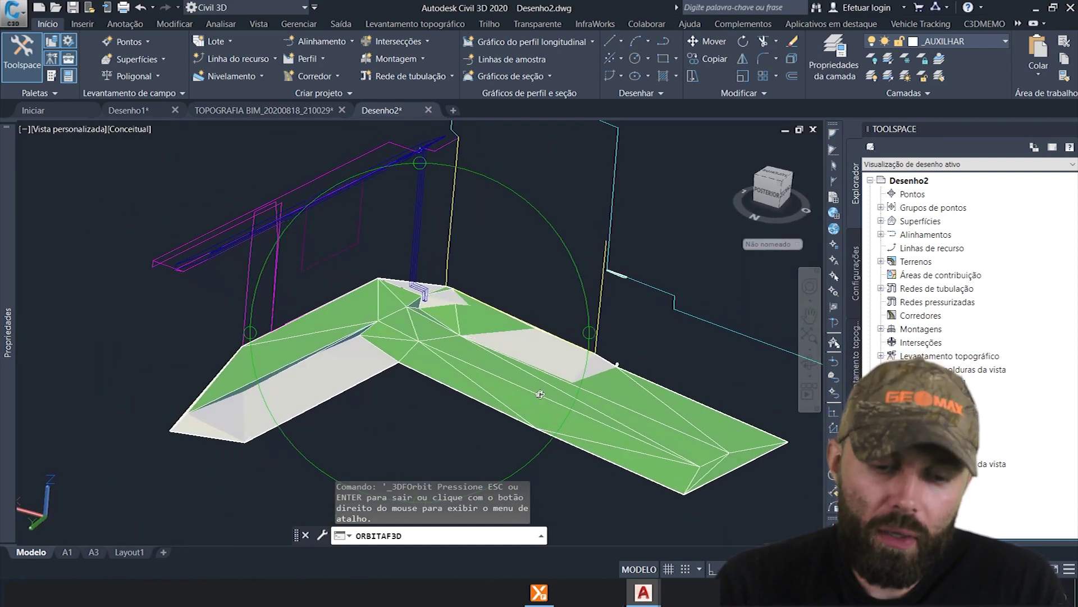
click(539, 593)
mouse_move(609, 469)
mouse_down()
mouse_move(490, 388)
mouse_move(572, 417)
mouse_move(589, 444)
mouse_up()
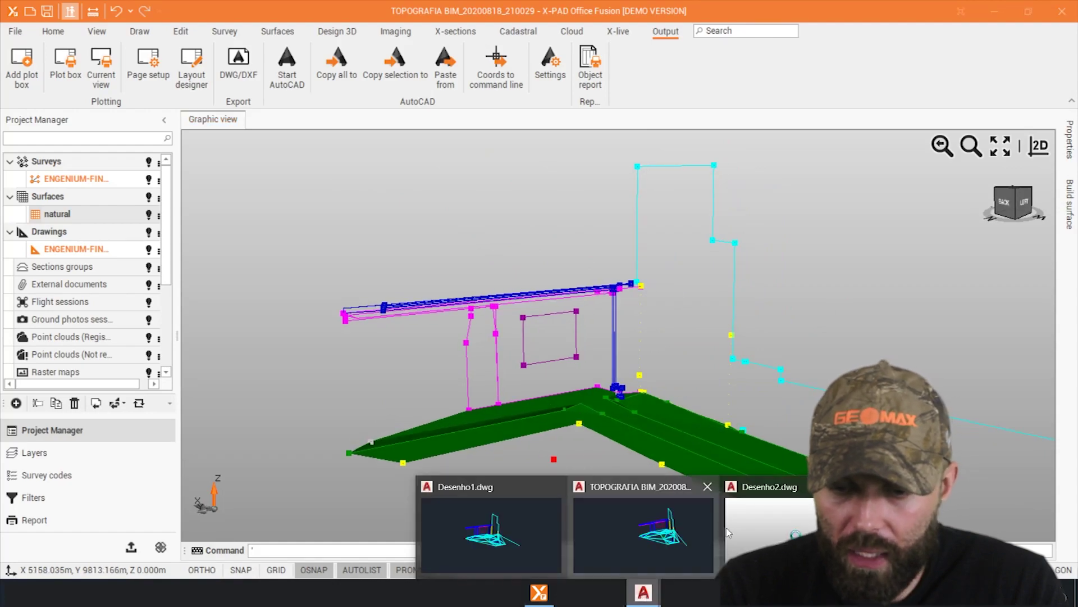
click(740, 518)
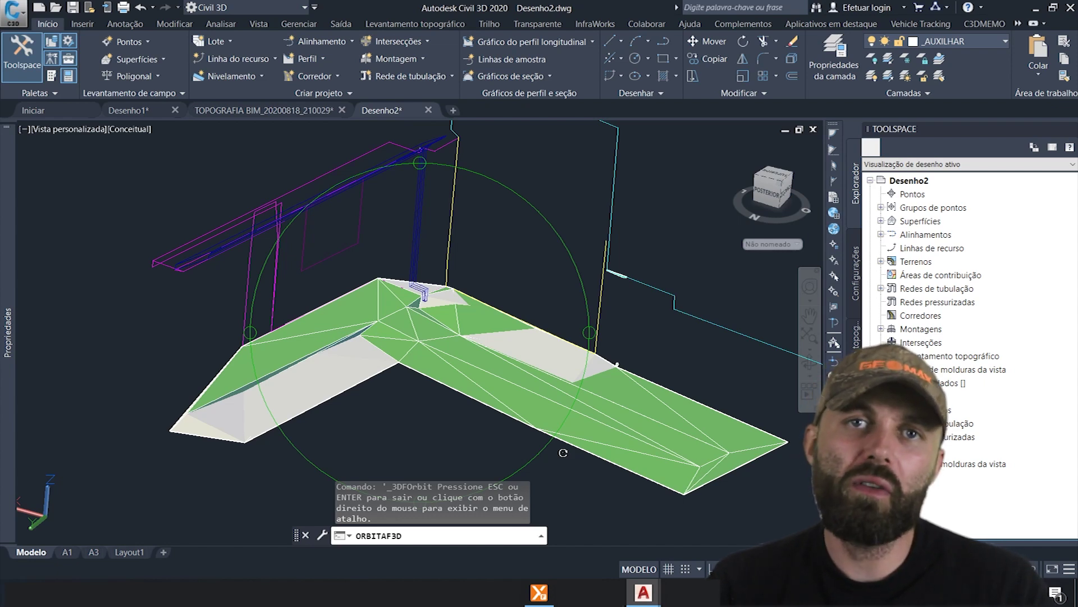
drag(563, 453, 504, 393)
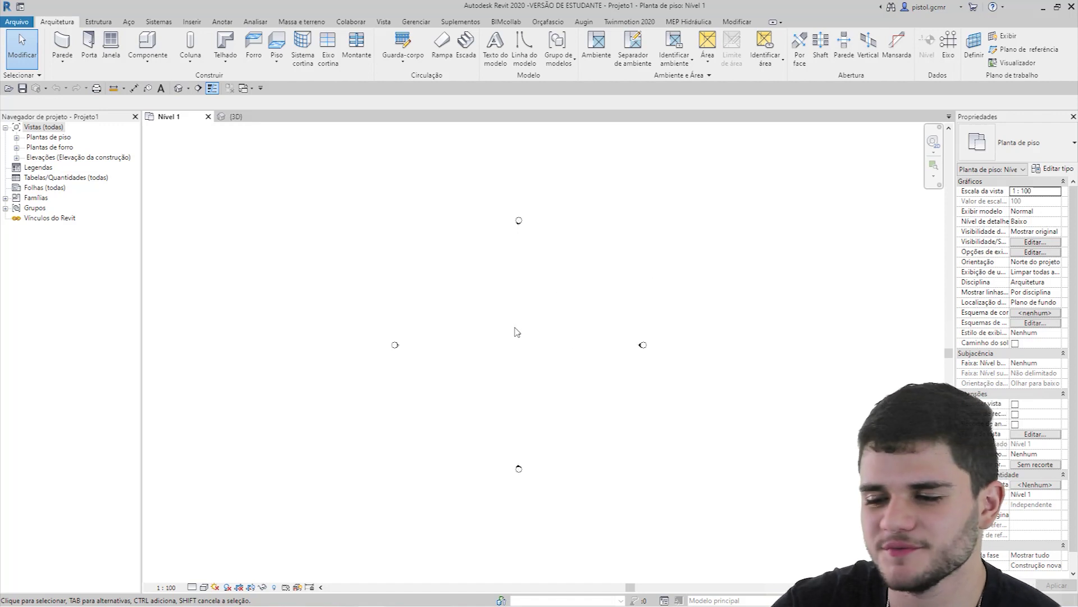
- Link ACAD-TOPOGRAFIA BIM-Model.dwg from Downloads into Nível 1 with Auto - Centro para Centro positioning
middle_drag(576, 357, 572, 322)
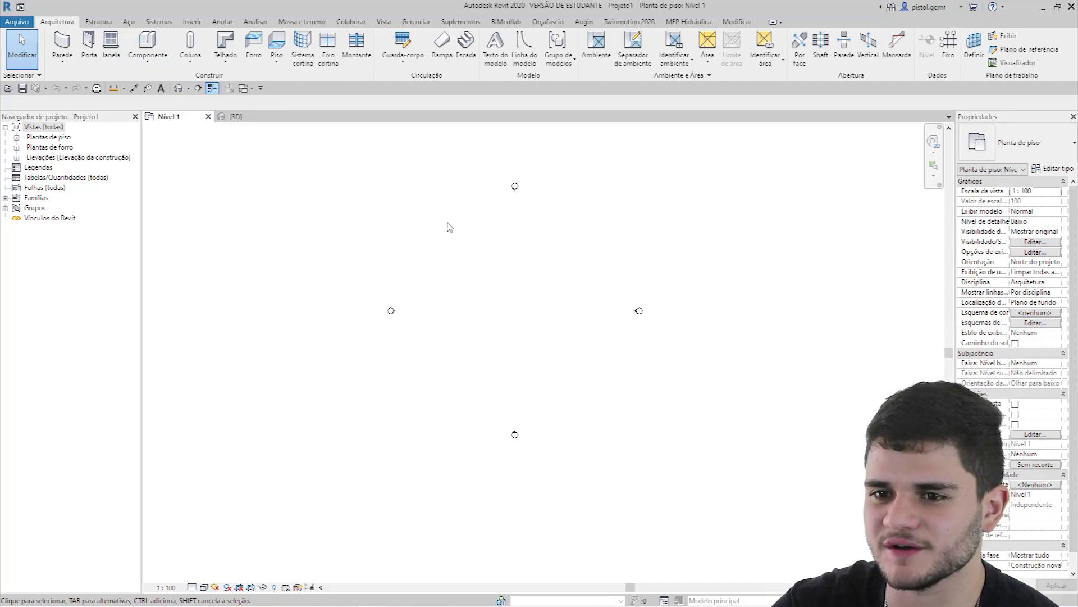
click(192, 21)
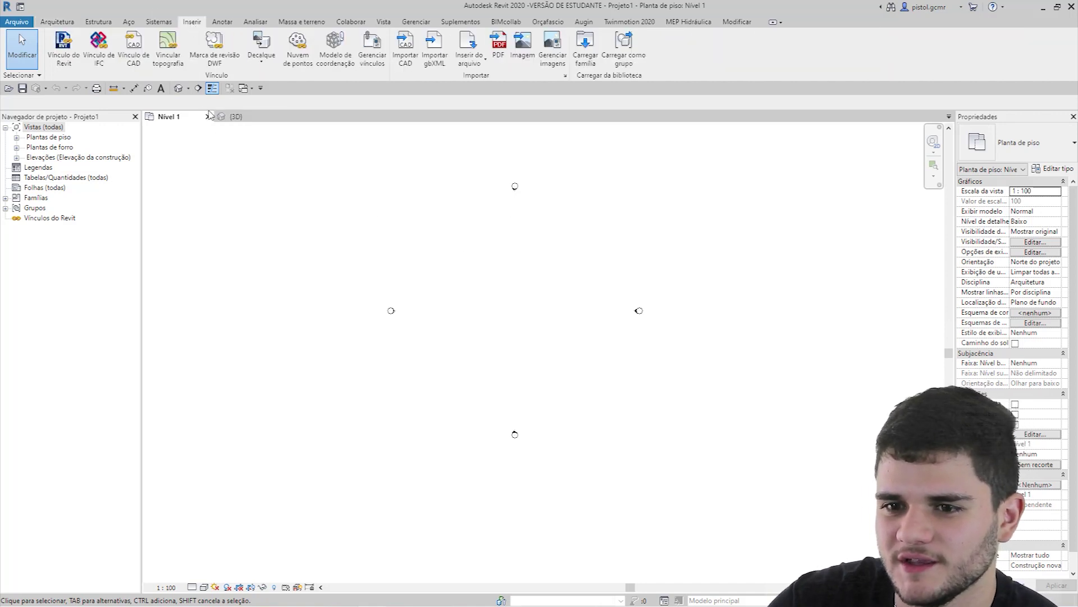
click(133, 50)
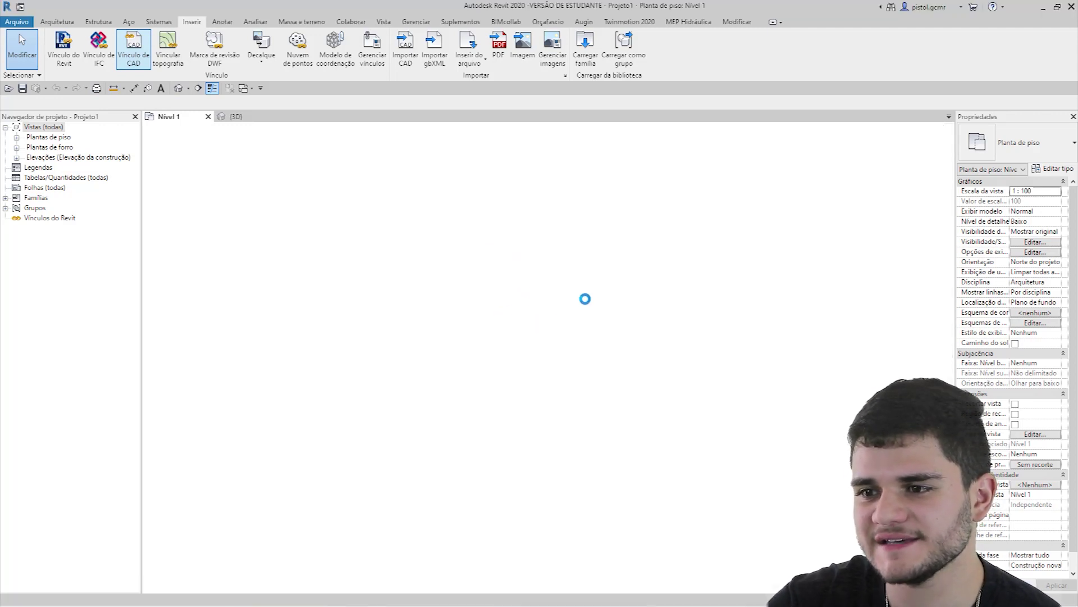
double_click(314, 221)
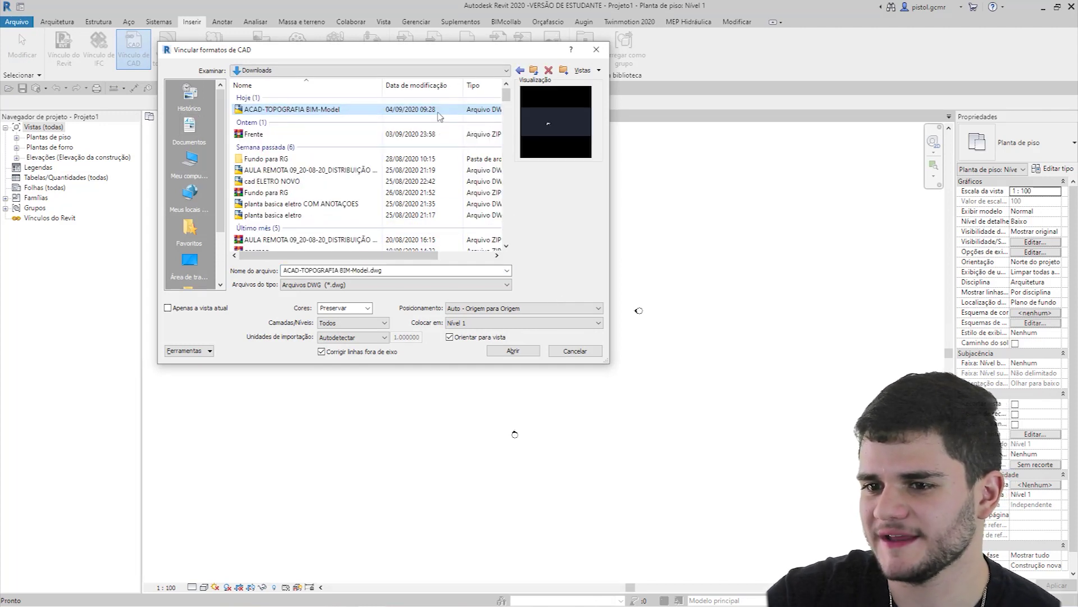
click(510, 309)
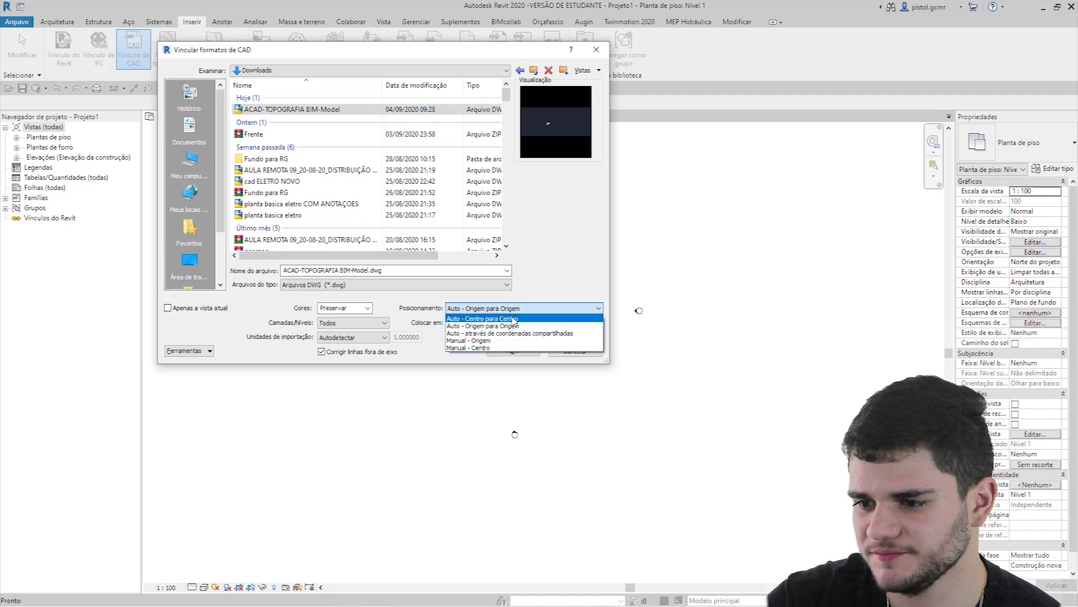
click(514, 319)
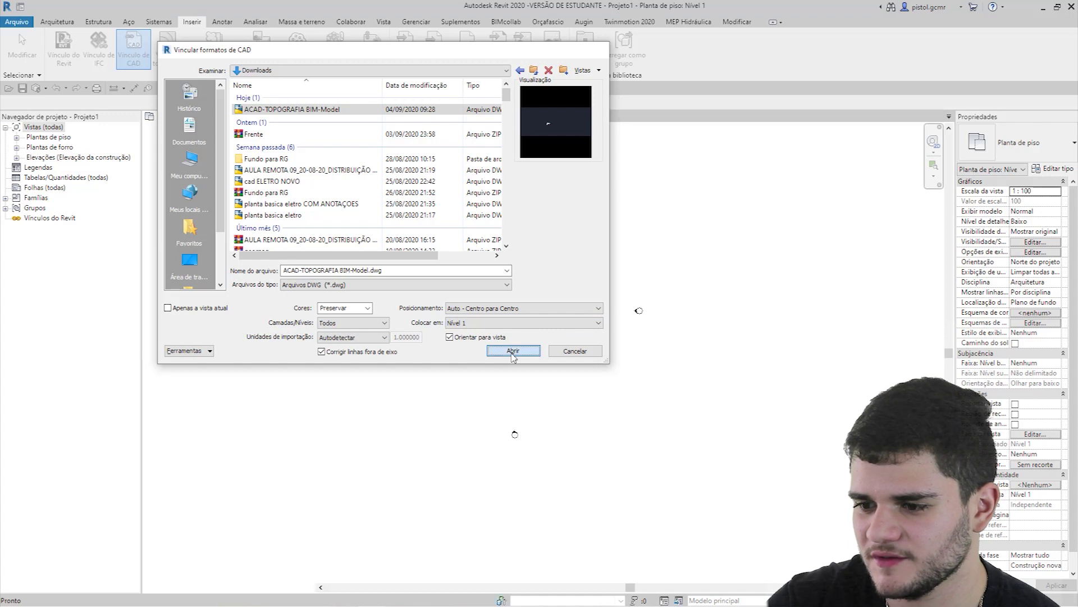
click(511, 354)
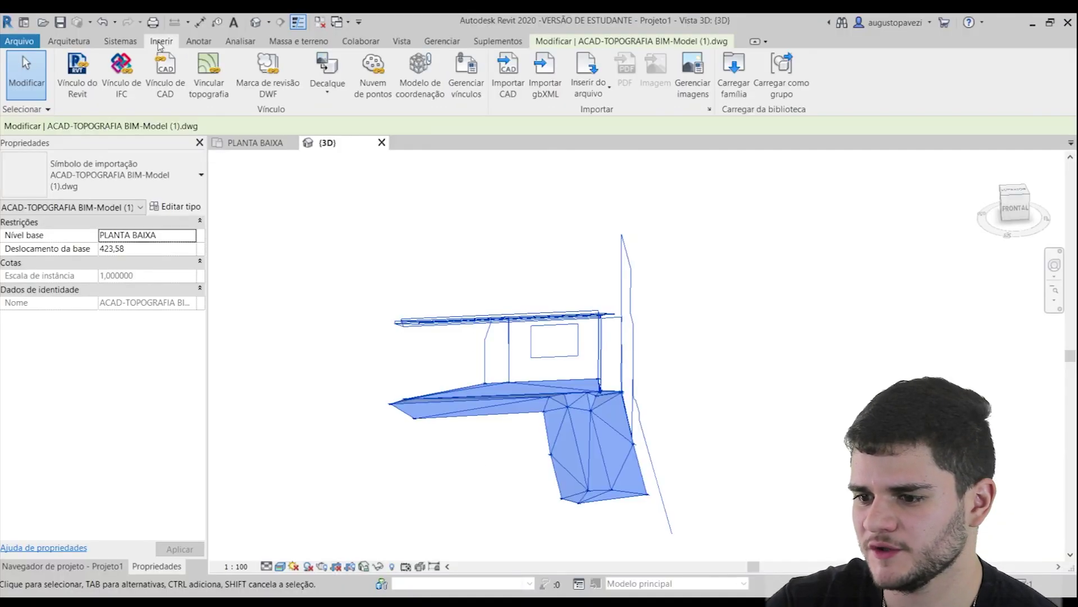
- Create a toposurface from the linked survey DWG using only the GRAMA layer
click(302, 42)
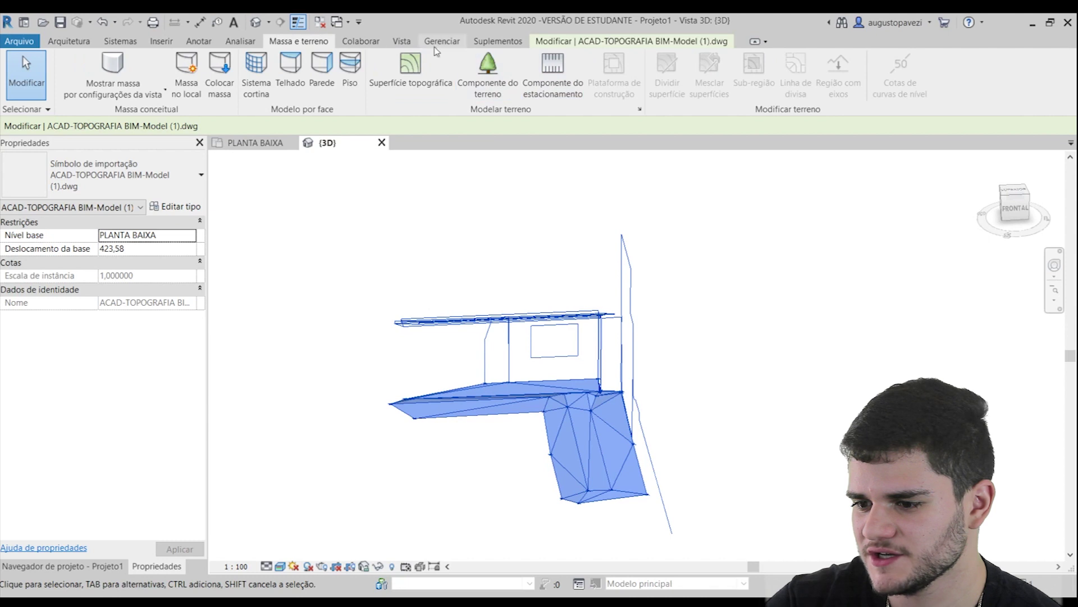
click(410, 67)
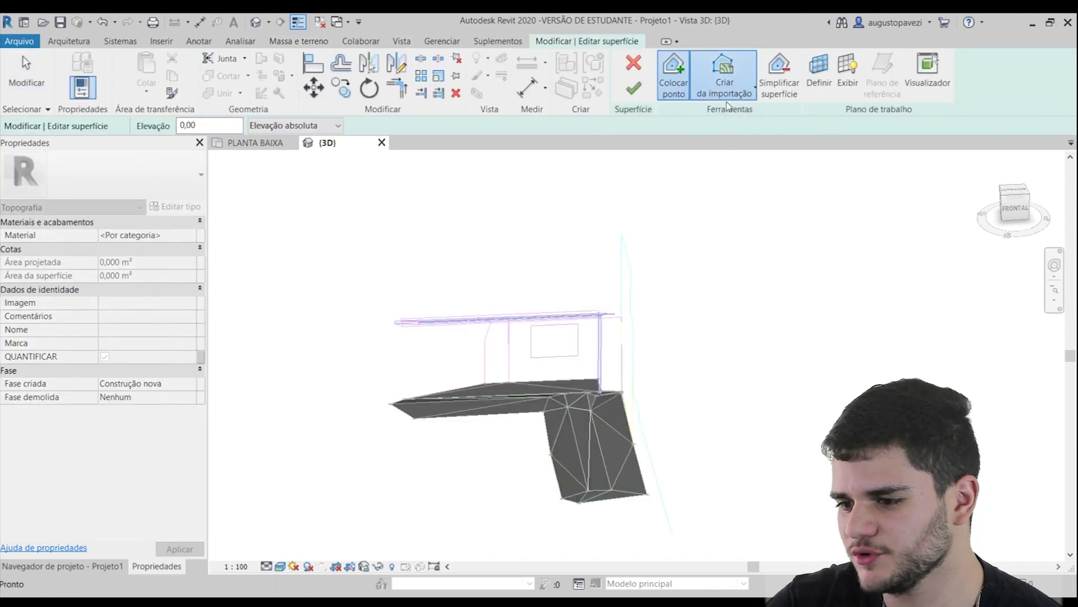
click(725, 78)
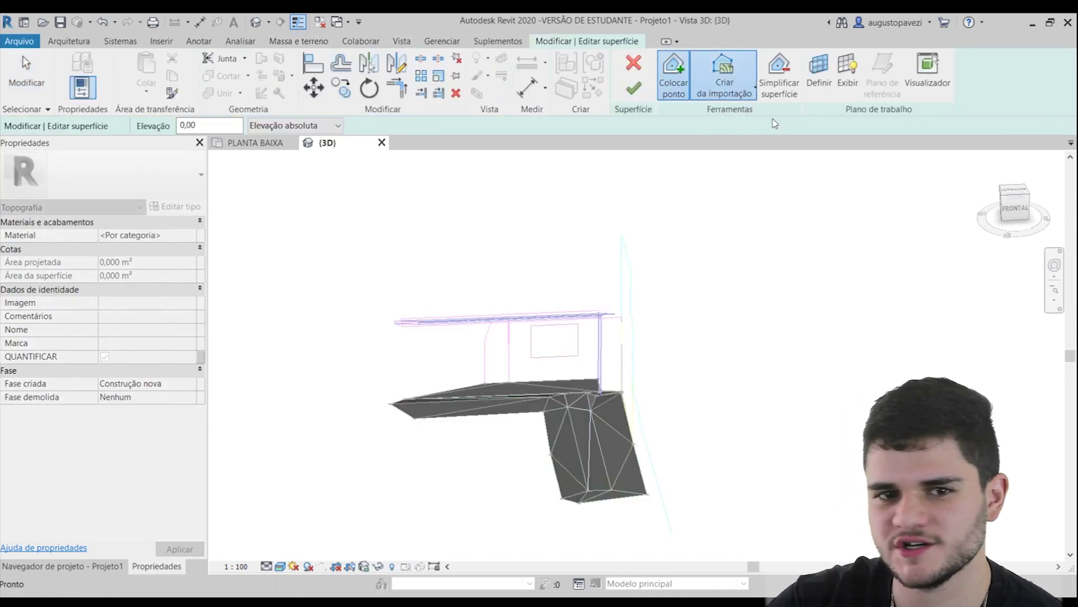
click(572, 462)
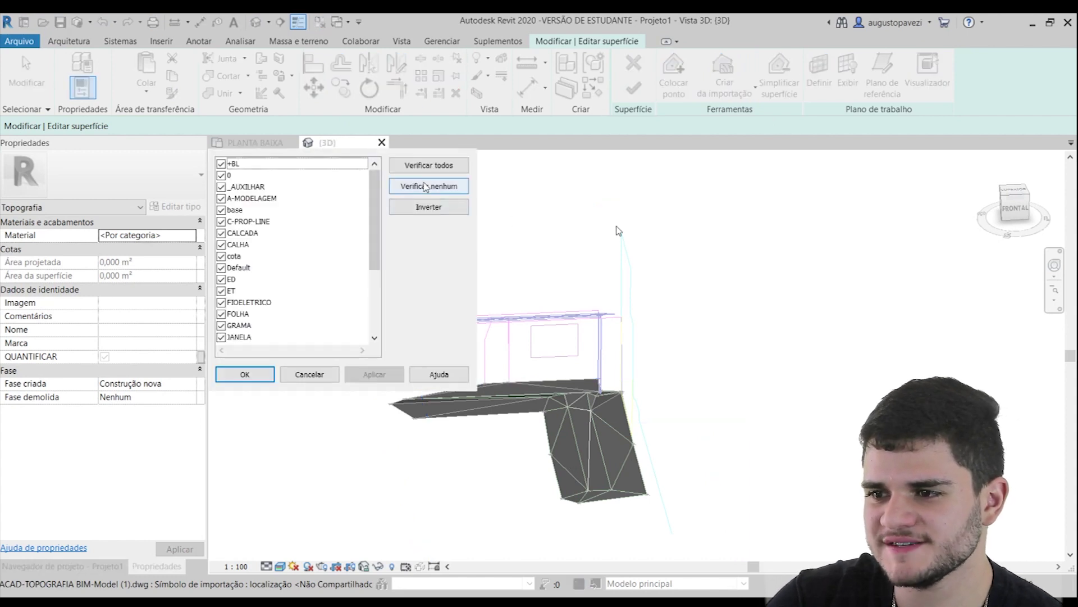
click(221, 326)
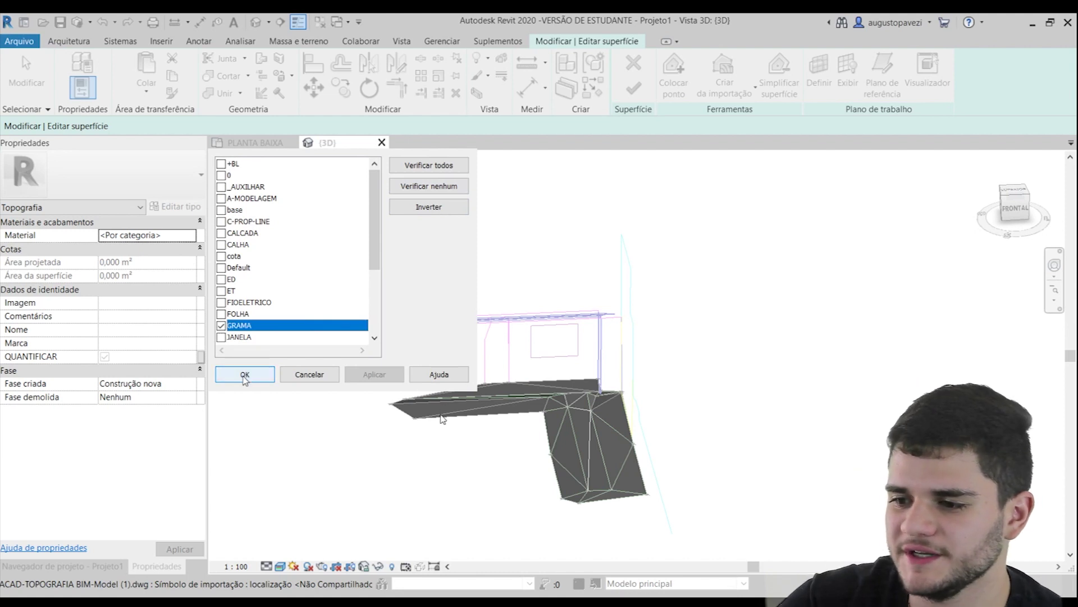
click(245, 374)
click(634, 88)
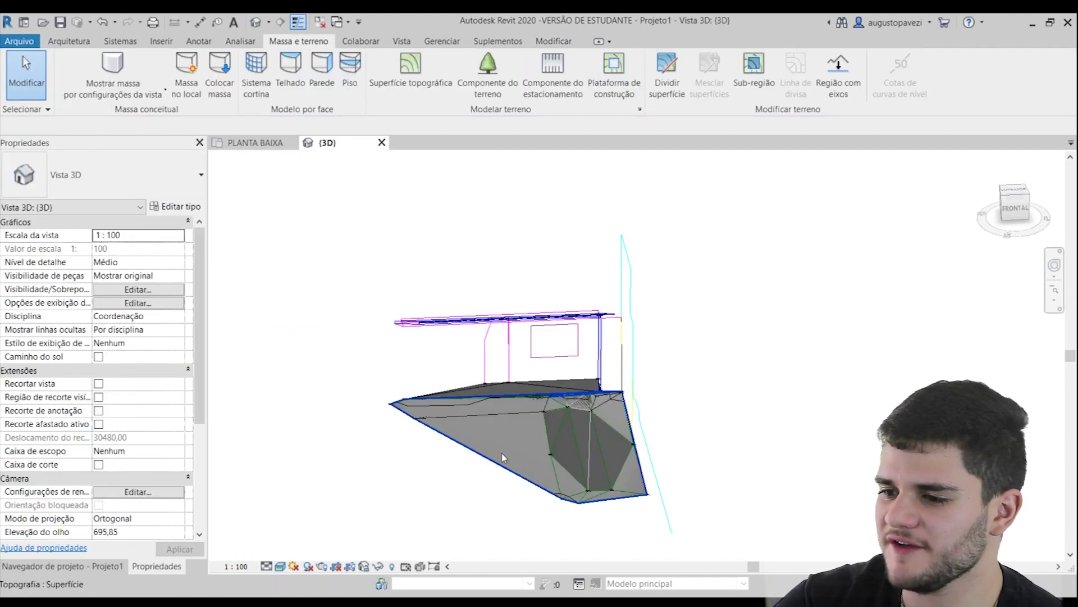
- Create a second toposurface from the survey DWG using only the CALCADA layer
click(505, 436)
click(624, 259)
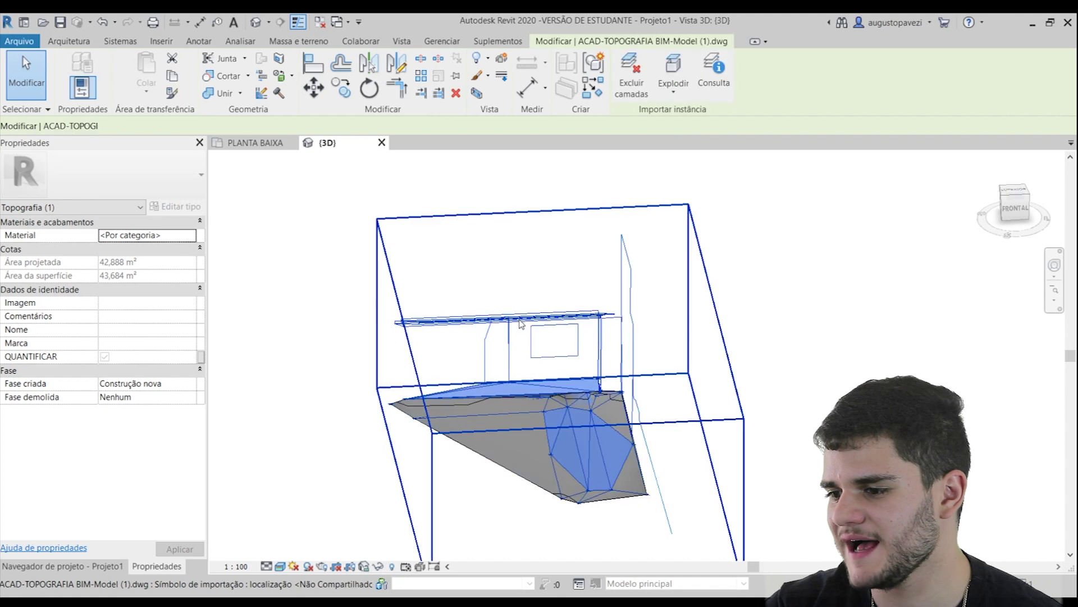
scroll(621, 78, up, 5)
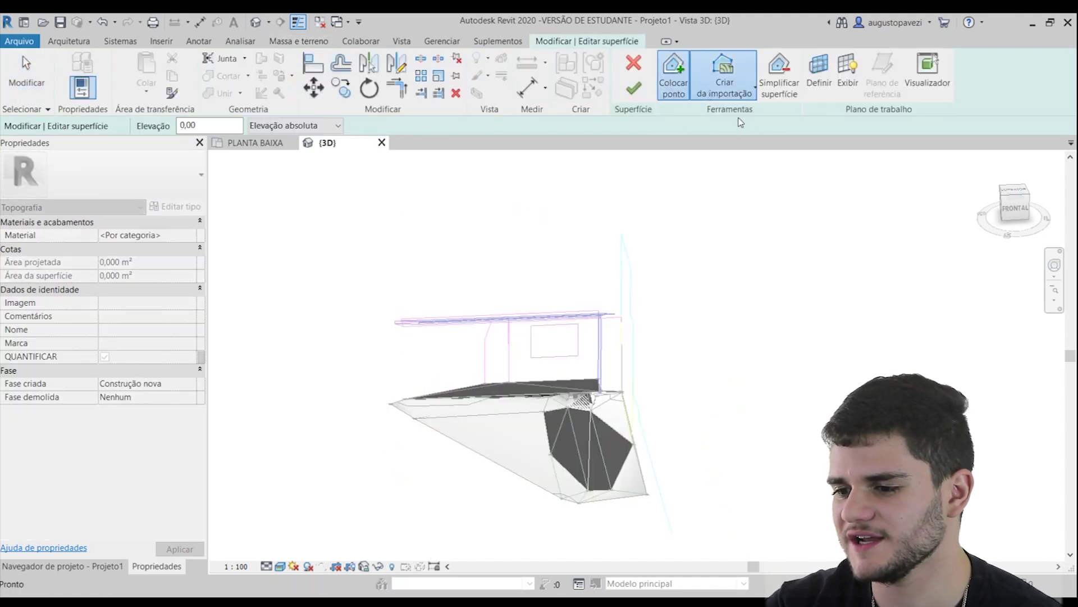
click(625, 327)
click(429, 186)
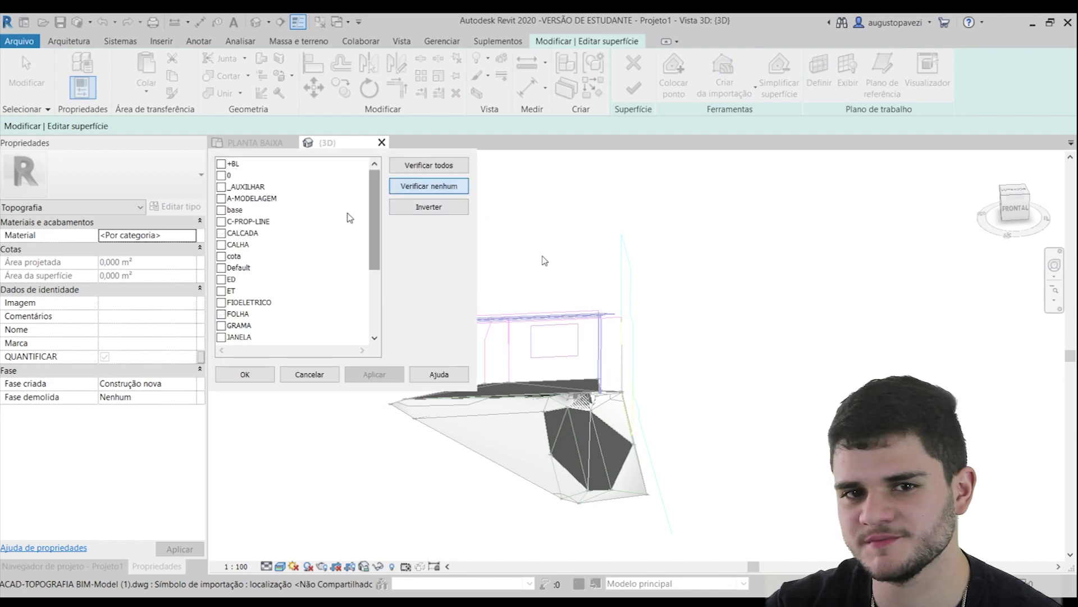
click(220, 232)
click(245, 374)
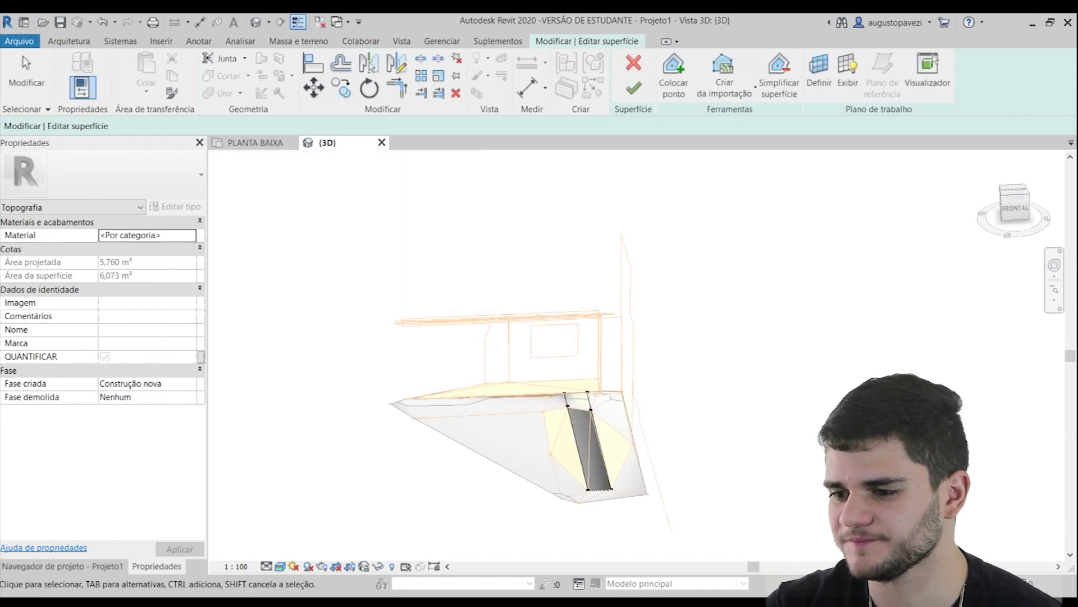
click(633, 88)
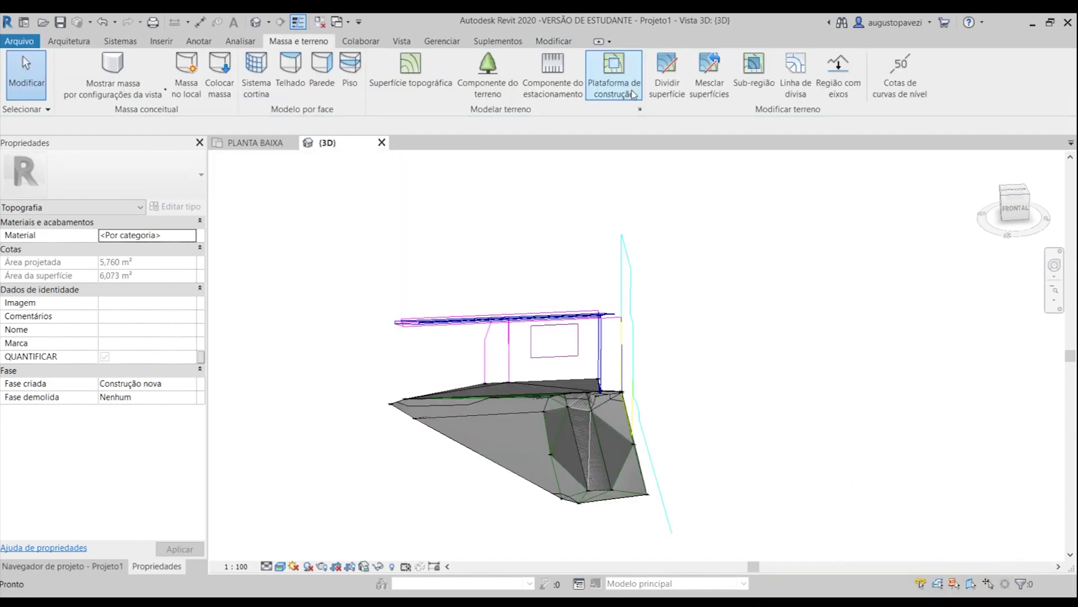
click(588, 295)
drag(1006, 209, 1021, 201)
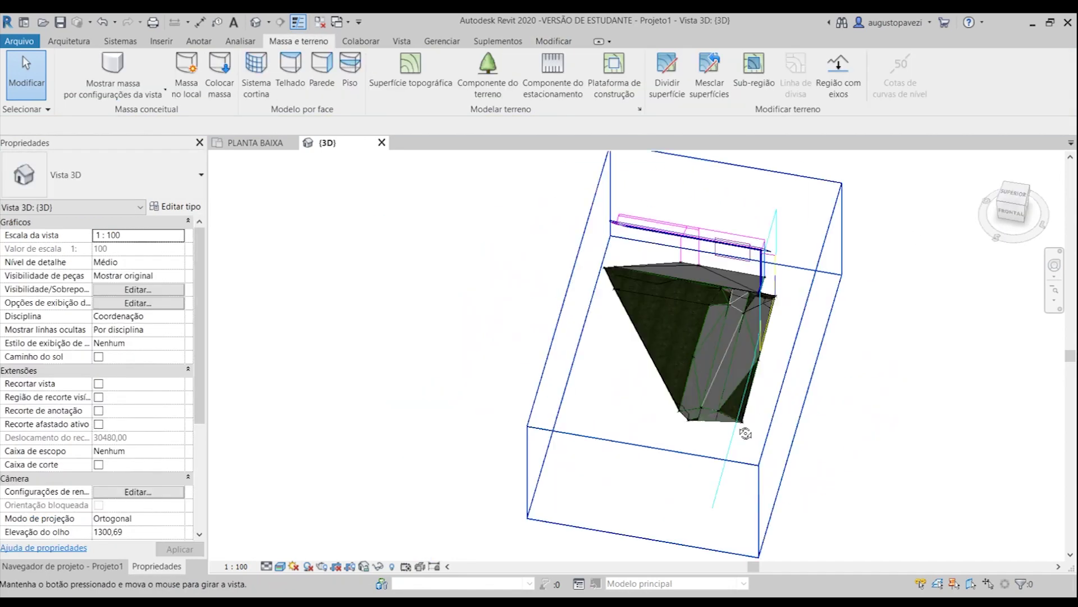
- From the top view, draw a wall along the right edge of the terrain
click(1014, 198)
scroll(775, 397, up, 3)
key(w)
key(a)
click(775, 397)
scroll(773, 219, up, 1)
scroll(761, 229, up, 3)
click(758, 232)
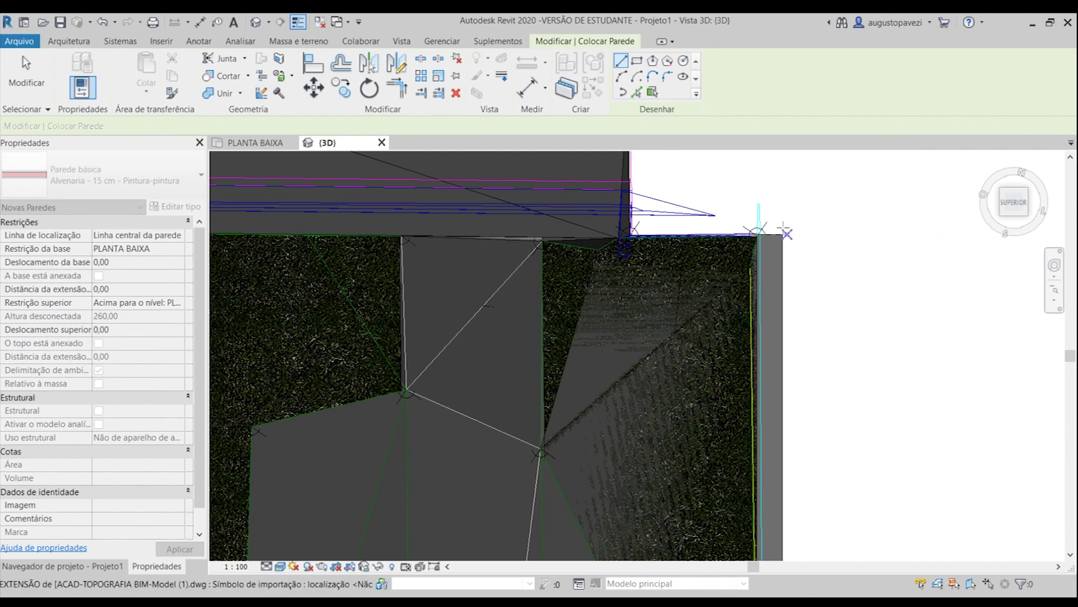
key(Escape)
- Draw a vertical wall from the terrain corner to the top corner, aligned by finish face
click(552, 126)
click(517, 147)
click(629, 261)
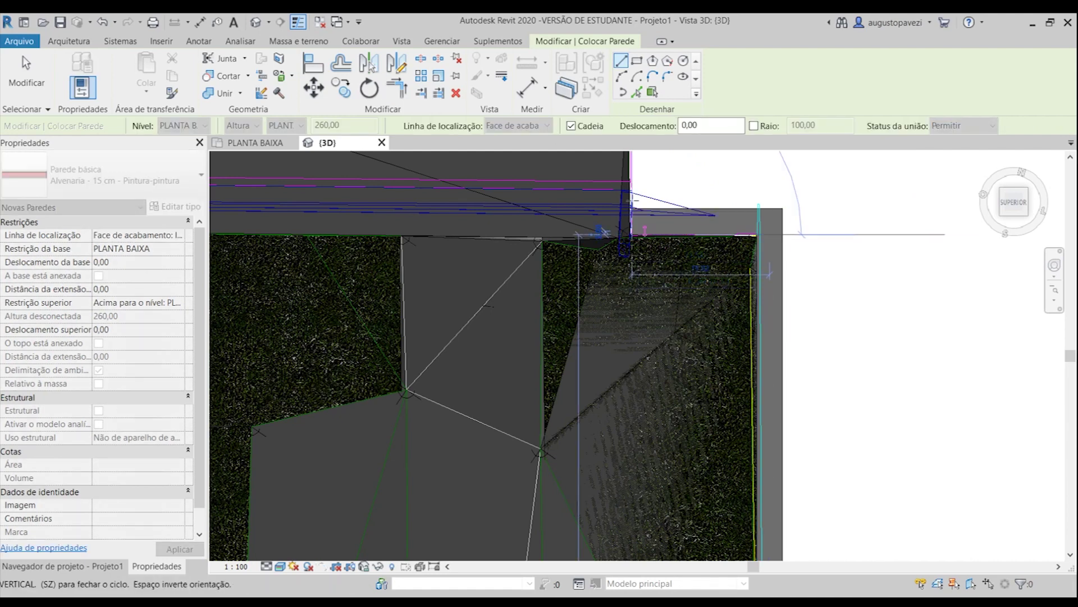
click(629, 165)
middle_drag(629, 169, 939, 277)
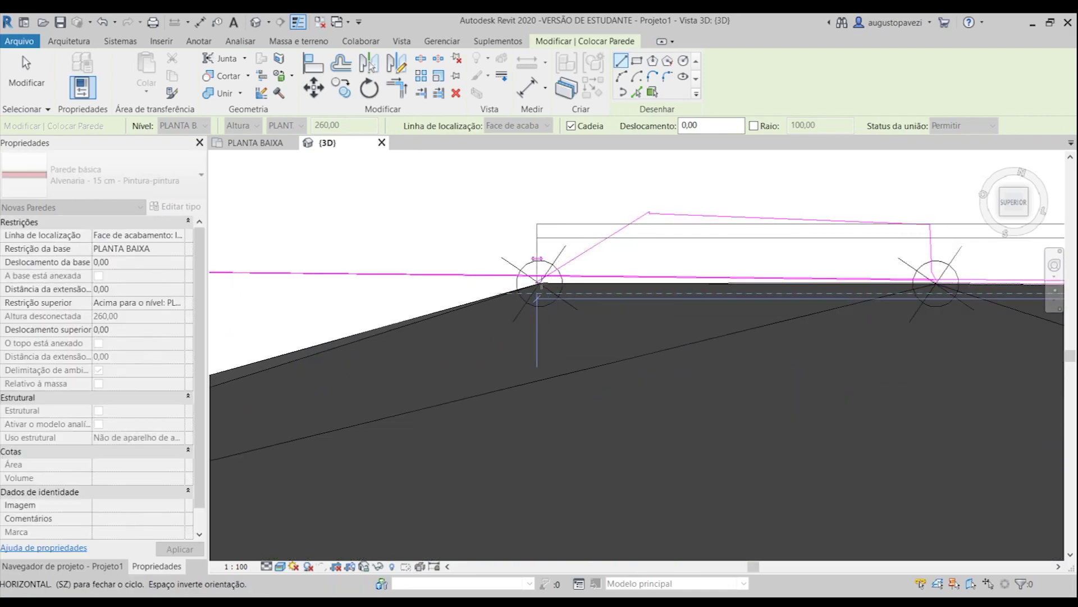
key(Escape)
key(Escape)
- Shorten the wall beside the terrain by pulling its end inward
scroll(749, 372, down, 3)
scroll(750, 373, down, 3)
shift+middle_drag(750, 372, 686, 229)
scroll(337, 281, up, 5)
click(393, 337)
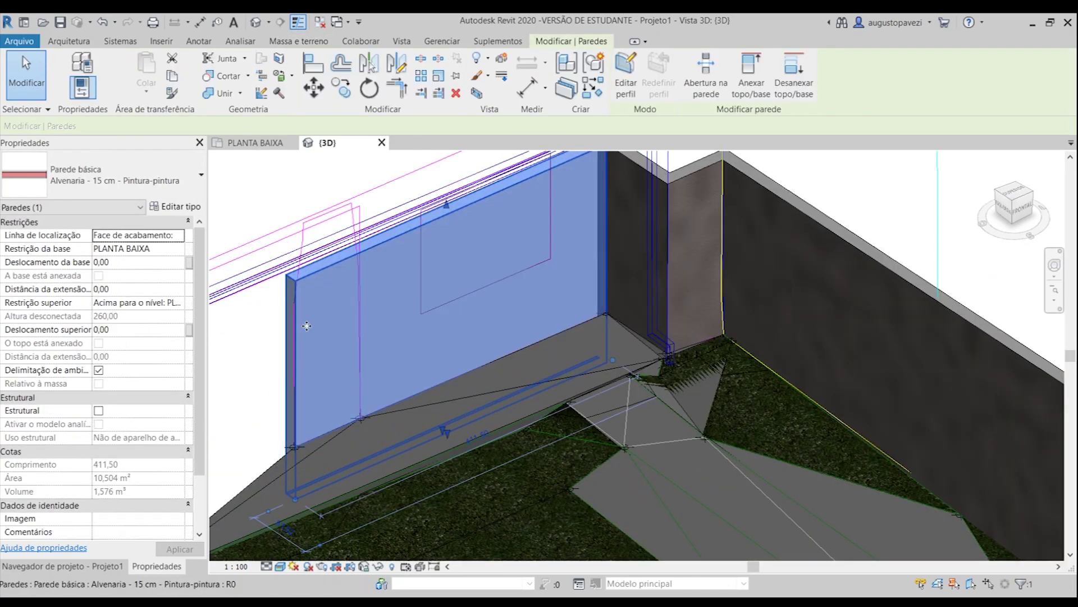
drag(316, 478, 360, 455)
scroll(360, 455, up, 2)
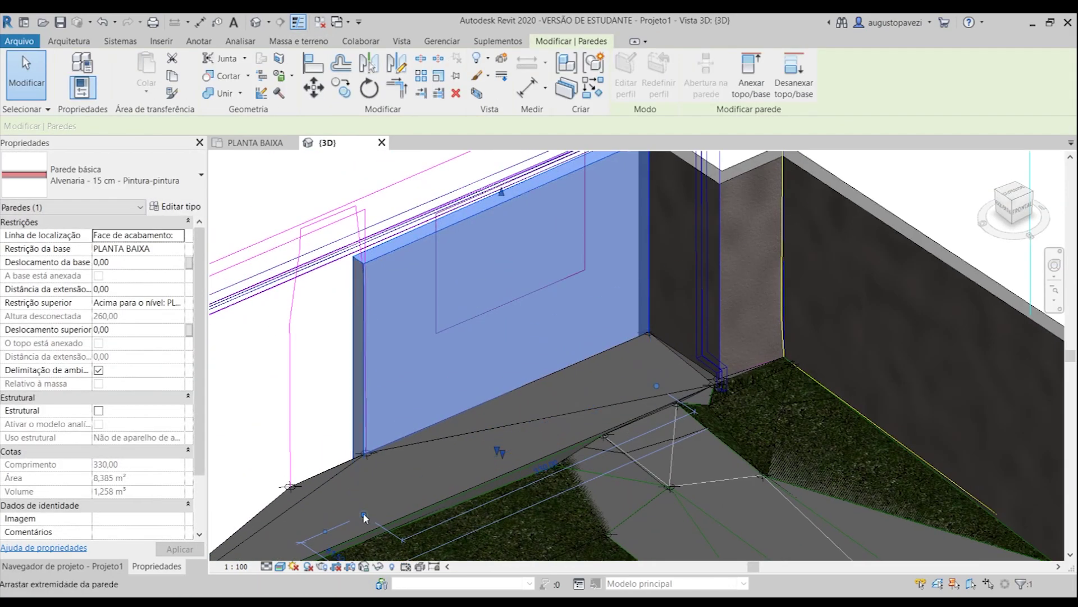
- Try aligning the shortened wall to a reference, then cancel the alignment
key(a)
key(l)
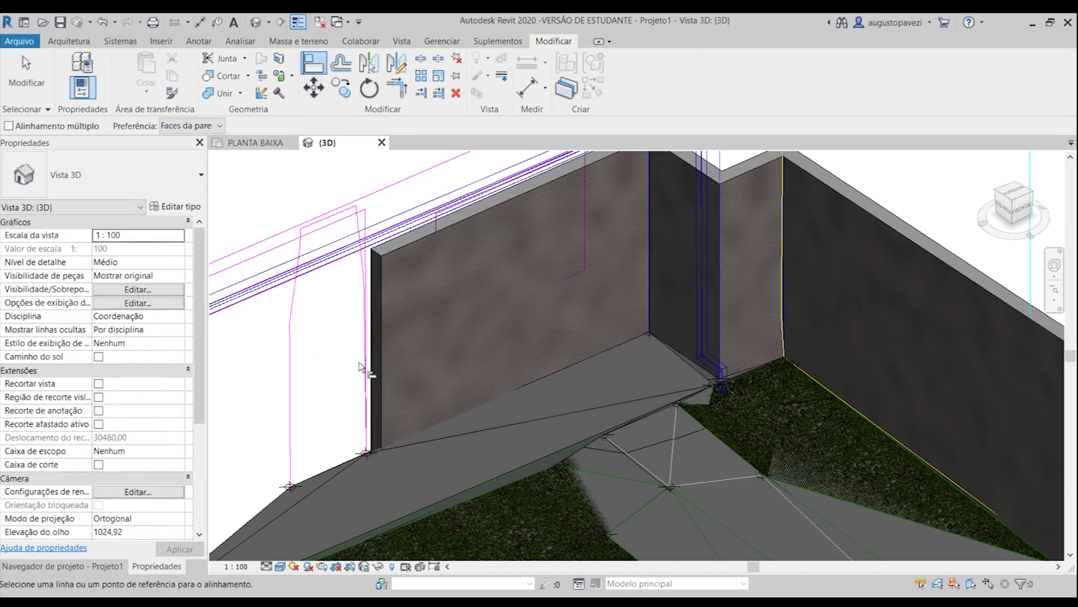
scroll(362, 365, up, 2)
scroll(369, 284, down, 5)
scroll(385, 327, up, 5)
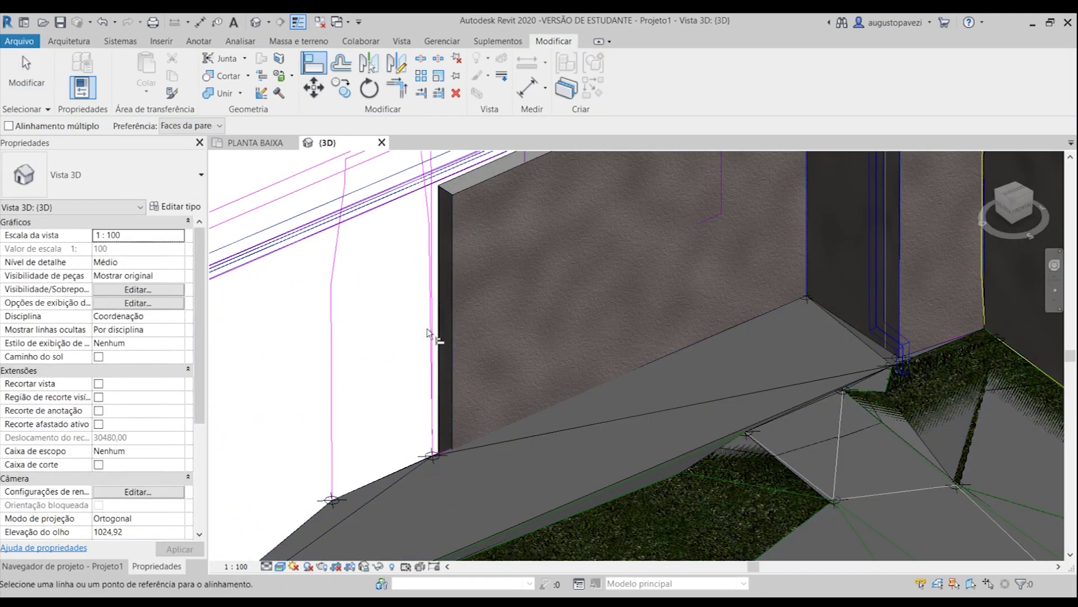
key(Escape)
click(443, 337)
scroll(472, 541, up, 2)
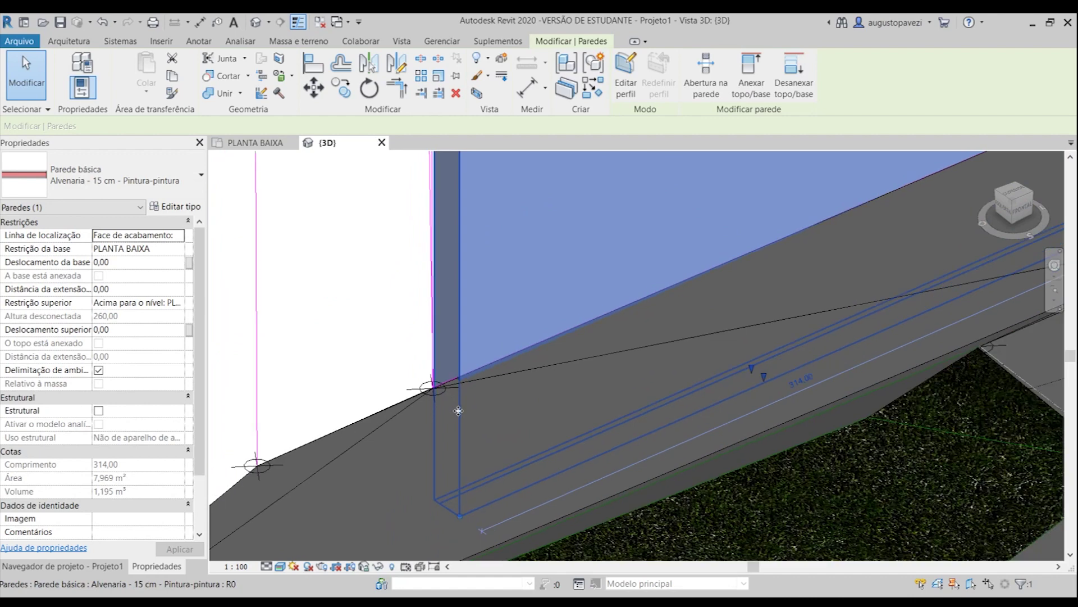
scroll(425, 308, down, 8)
key(Escape)
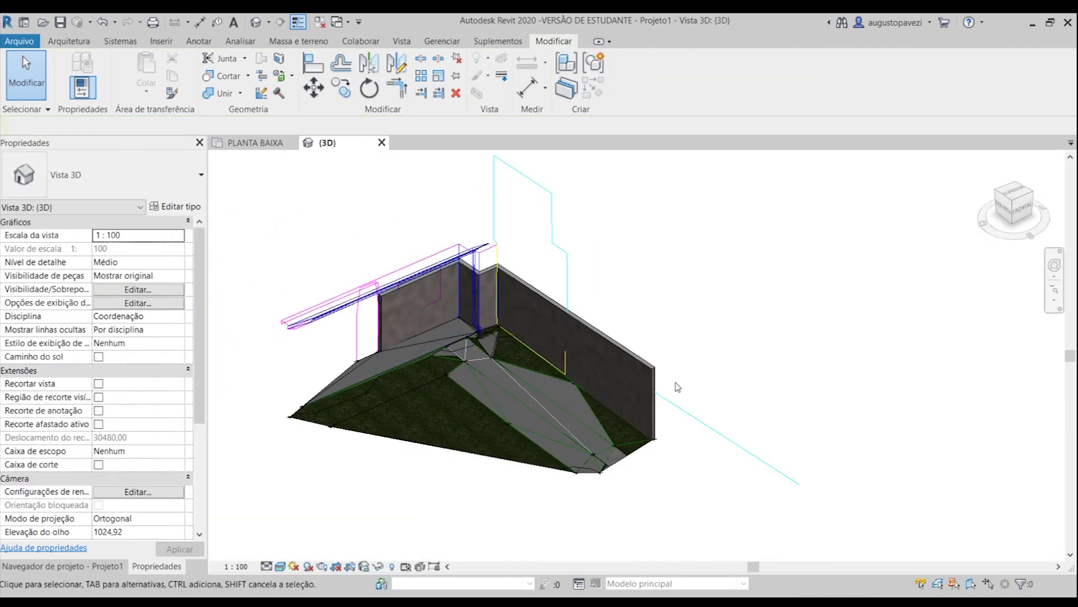
- Split the long wall into sections with Split Element (SL)
shift+middle_drag(678, 387, 572, 356)
click(572, 356)
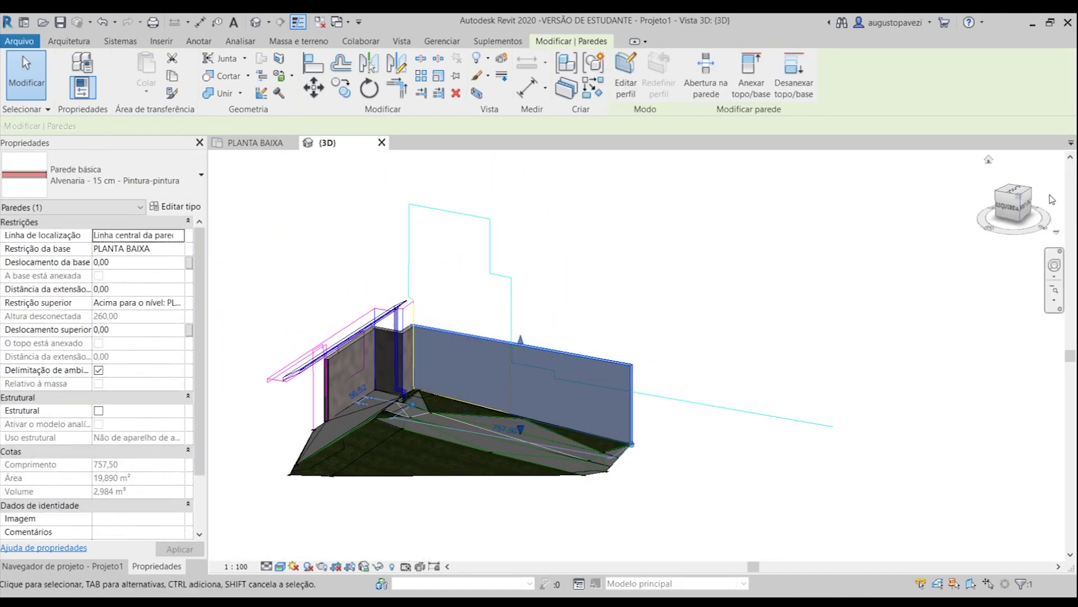
key(s)
key(l)
click(1014, 193)
key(Escape)
- Lower the top of one split wall section so it steps down with the terrain
mouse_move(537, 240)
shift+middle_down()
mouse_move(625, 445)
mouse_move(743, 321)
shift+middle_up()
shift+middle_drag(587, 363, 770, 386)
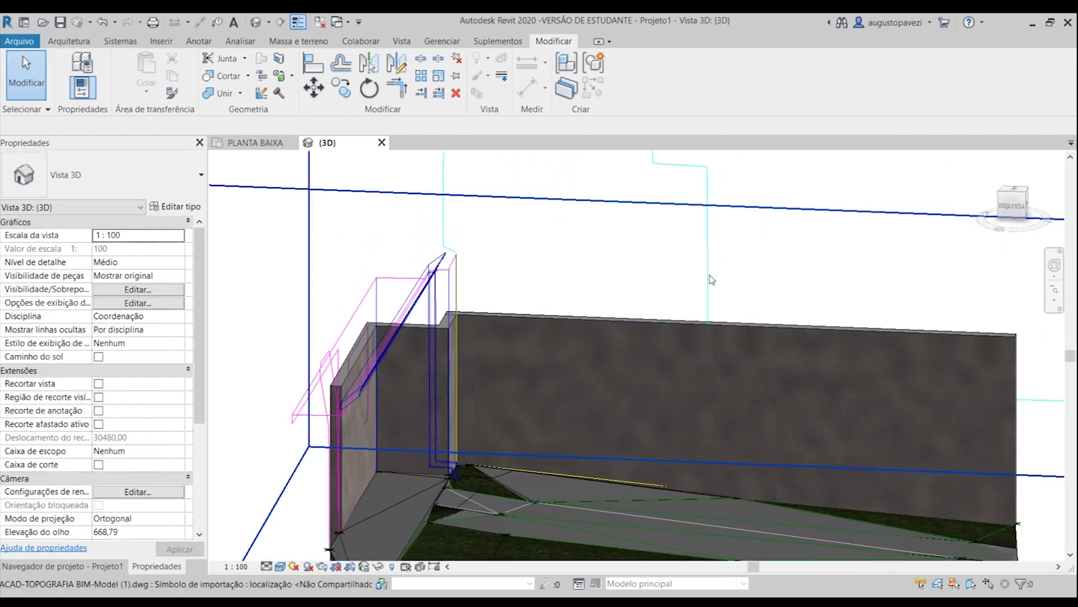
scroll(774, 257, up, 3)
click(774, 257)
shift+middle_drag(774, 257, 724, 353)
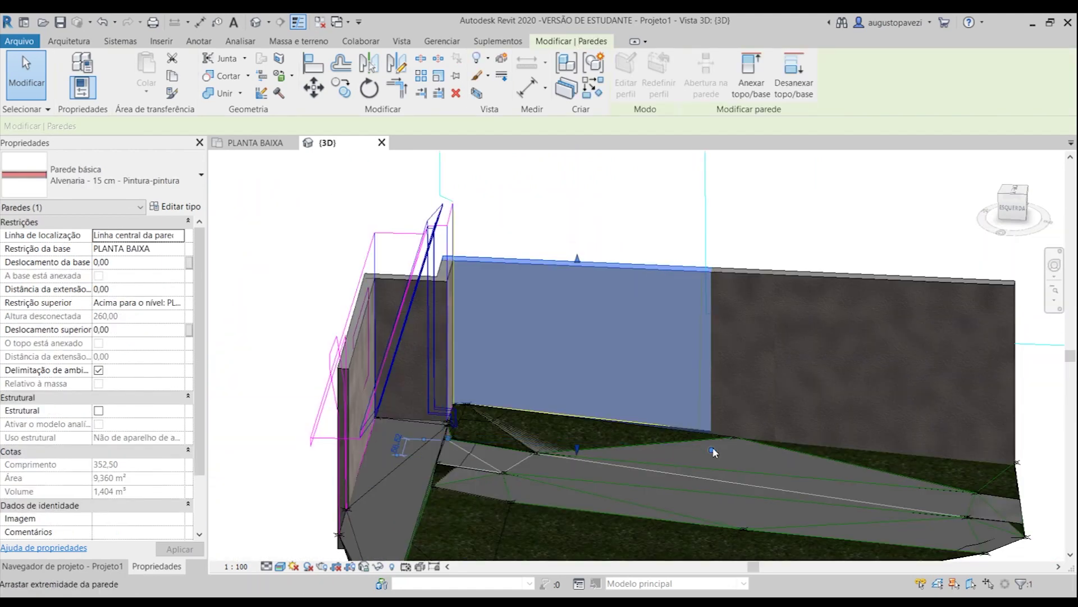
scroll(717, 456, up, 3)
drag(709, 448, 730, 450)
scroll(809, 292, up, 3)
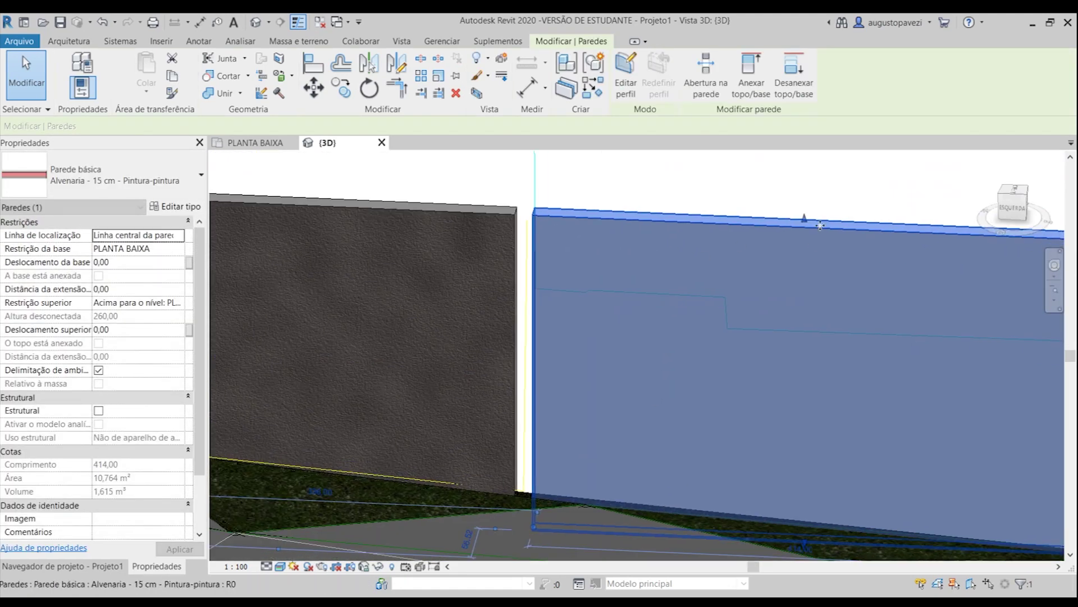
drag(809, 292, 778, 296)
click(734, 197)
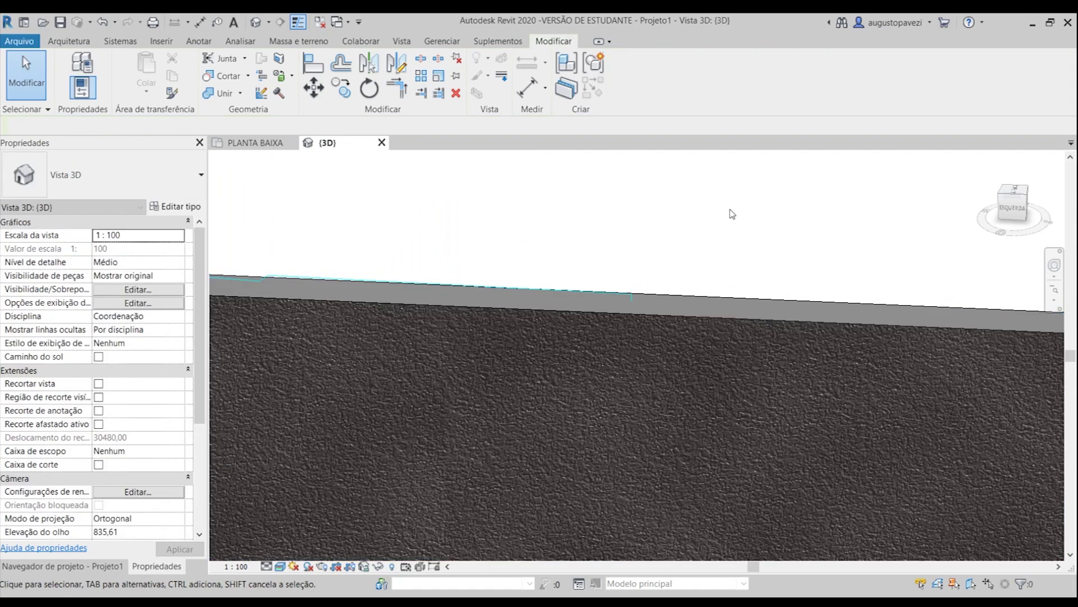
scroll(708, 190, down, 2)
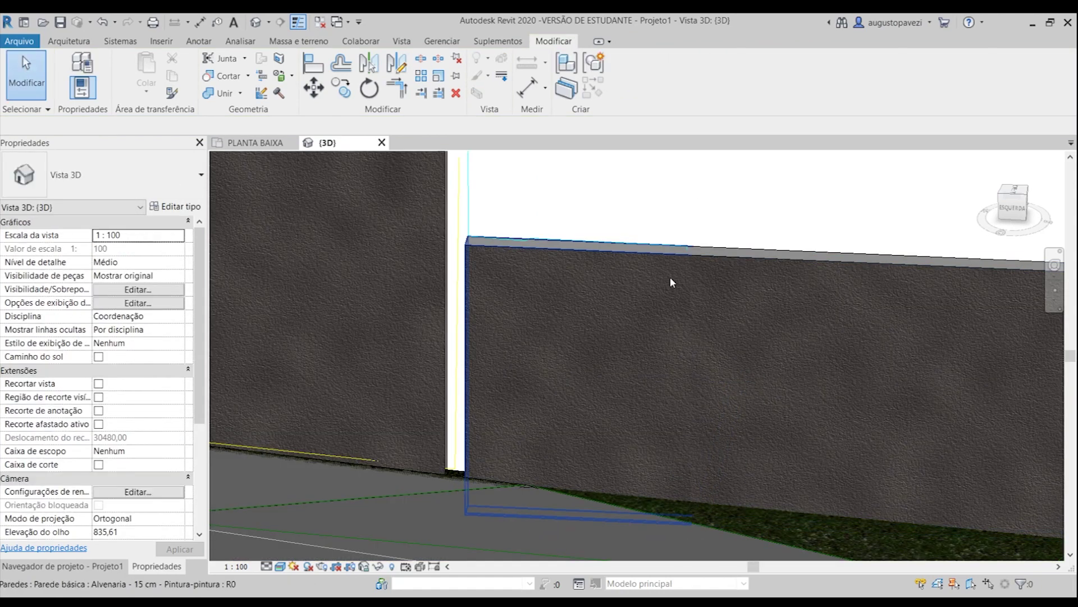
- Move the next wall section's end to a 150 length and check it in plan
click(671, 281)
mouse_move(696, 526)
mouse_down()
mouse_move(679, 535)
mouse_move(688, 537)
mouse_up()
key(Escape)
click(632, 293)
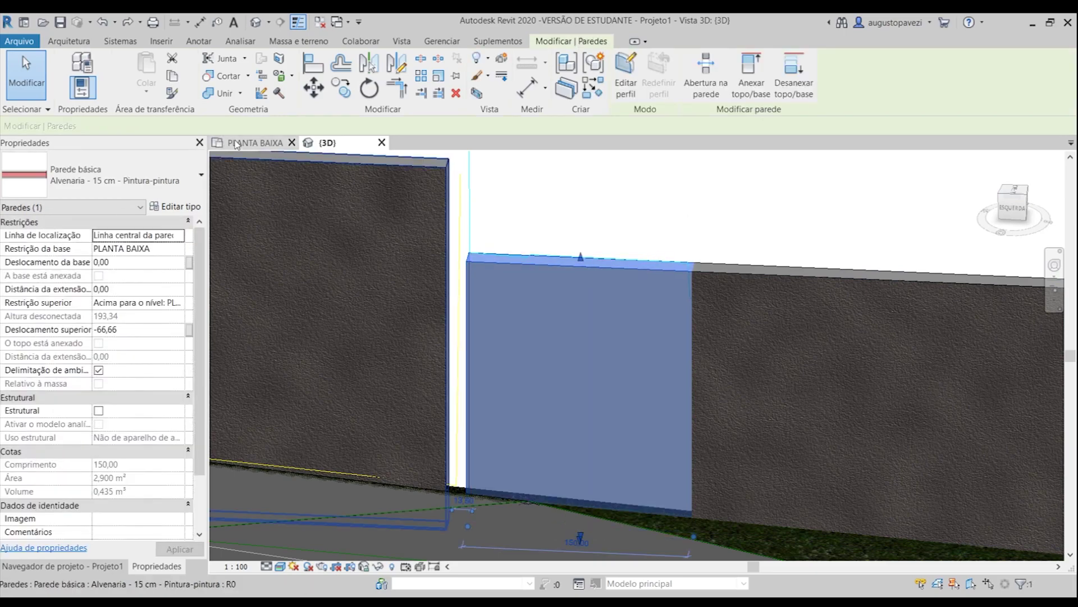
click(236, 143)
scroll(601, 281, up, 2)
key(Escape)
click(327, 143)
- Select and review the right-hand wall sections next to the step
click(711, 327)
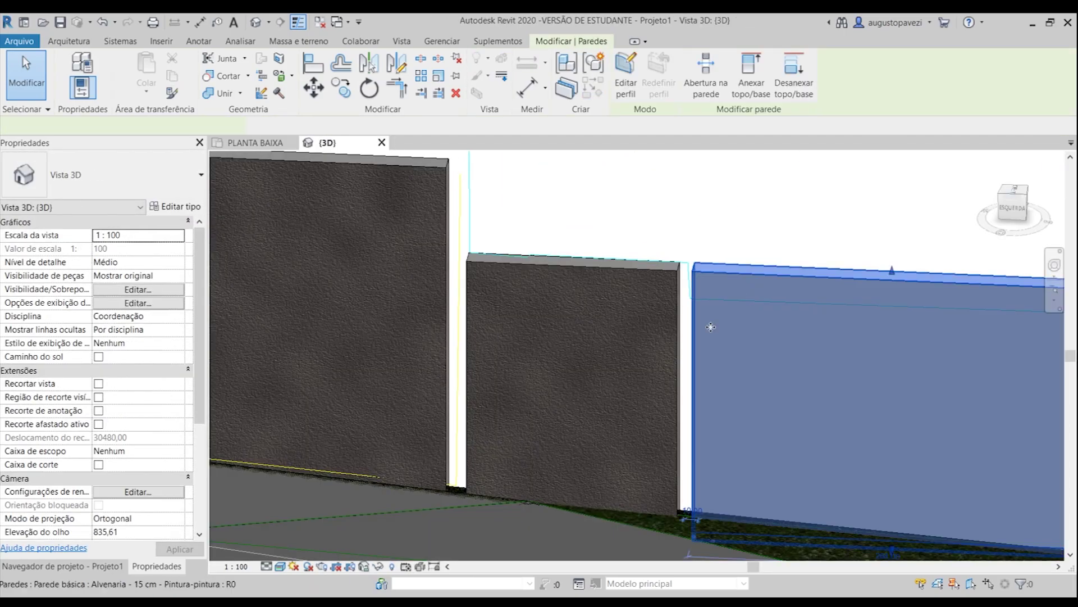
scroll(710, 327, up, 1)
scroll(725, 343, up, 1)
scroll(741, 359, up, 1)
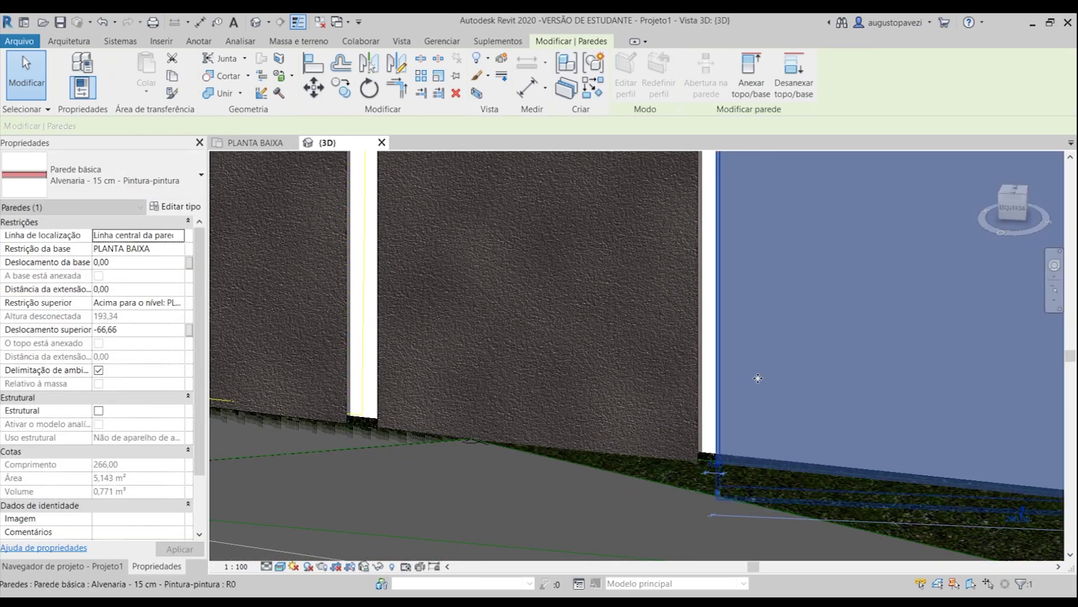
scroll(758, 378, down, 3)
key(Escape)
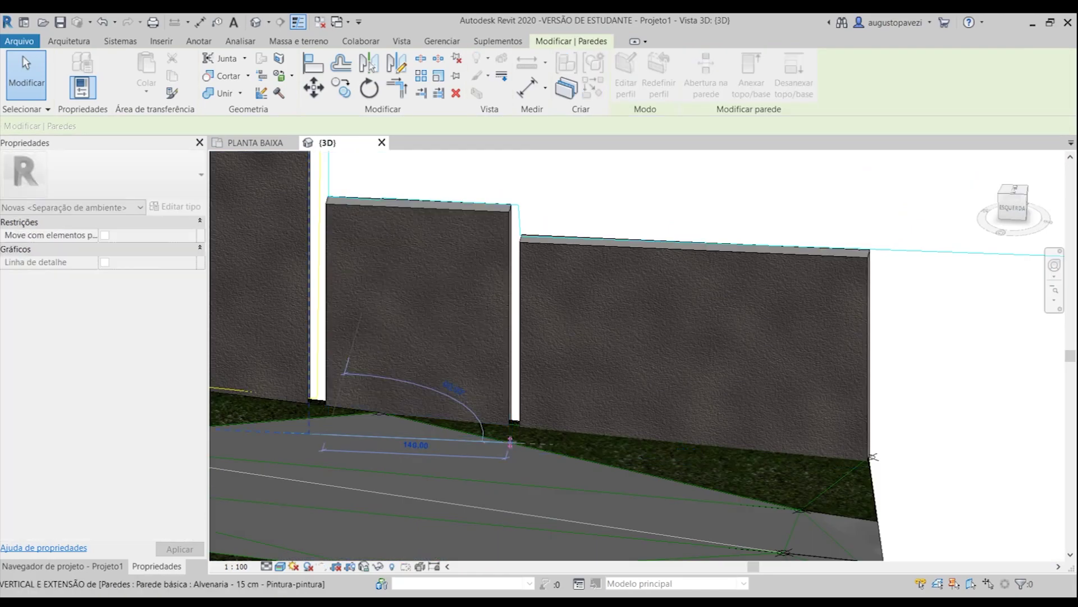
key(Escape)
click(394, 337)
click(579, 449)
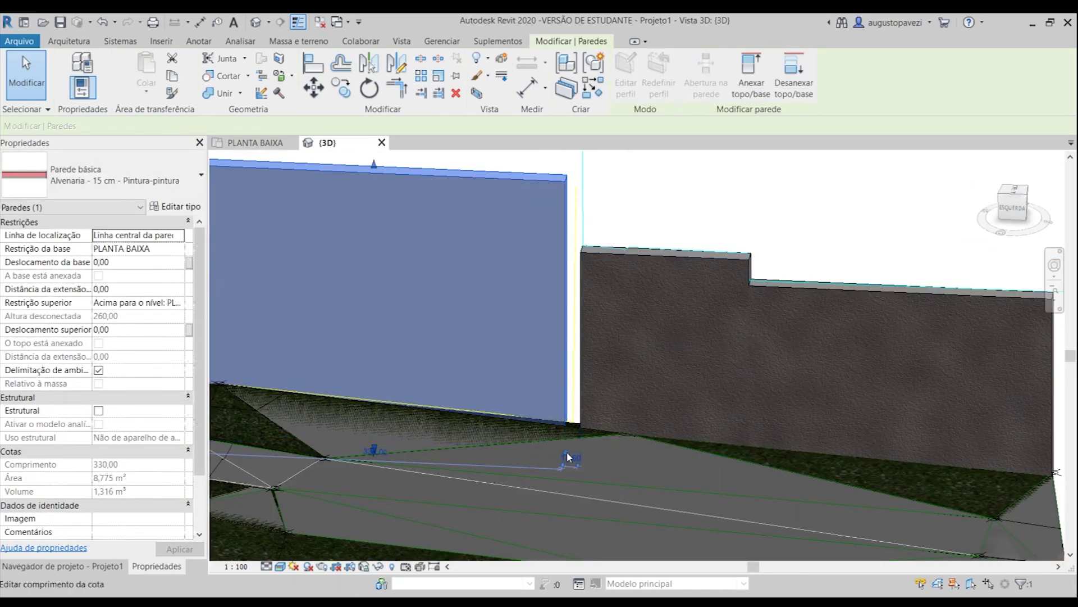
scroll(569, 457, up, 3)
shift+middle_drag(568, 456, 520, 240)
scroll(520, 240, up, 2)
key(Escape)
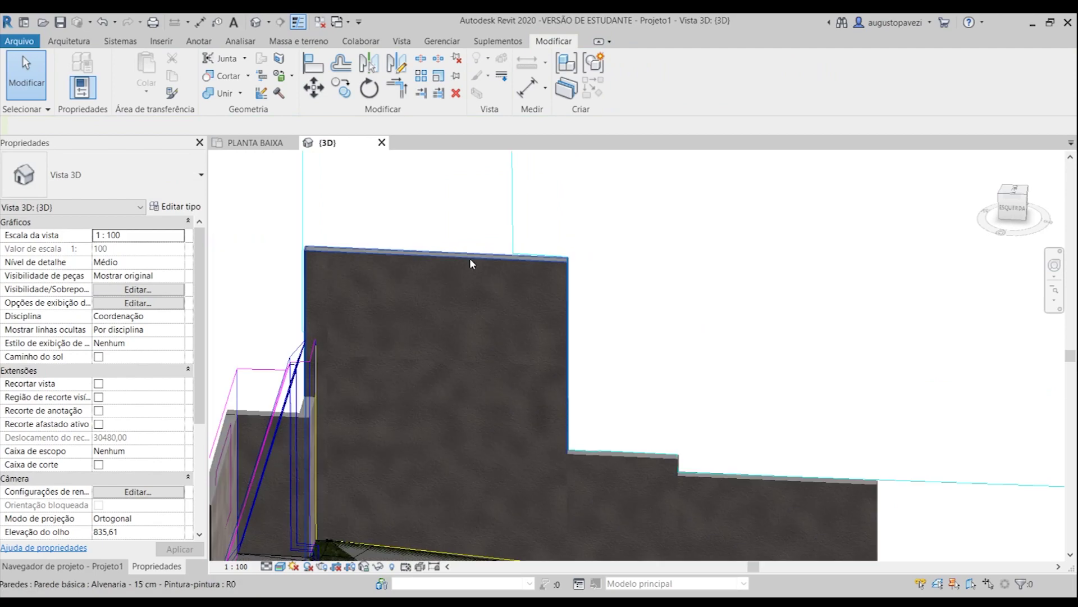
- Raise the tall end wall's top to a 390 offset
click(471, 263)
scroll(471, 263, up, 3)
scroll(629, 298, down, 3)
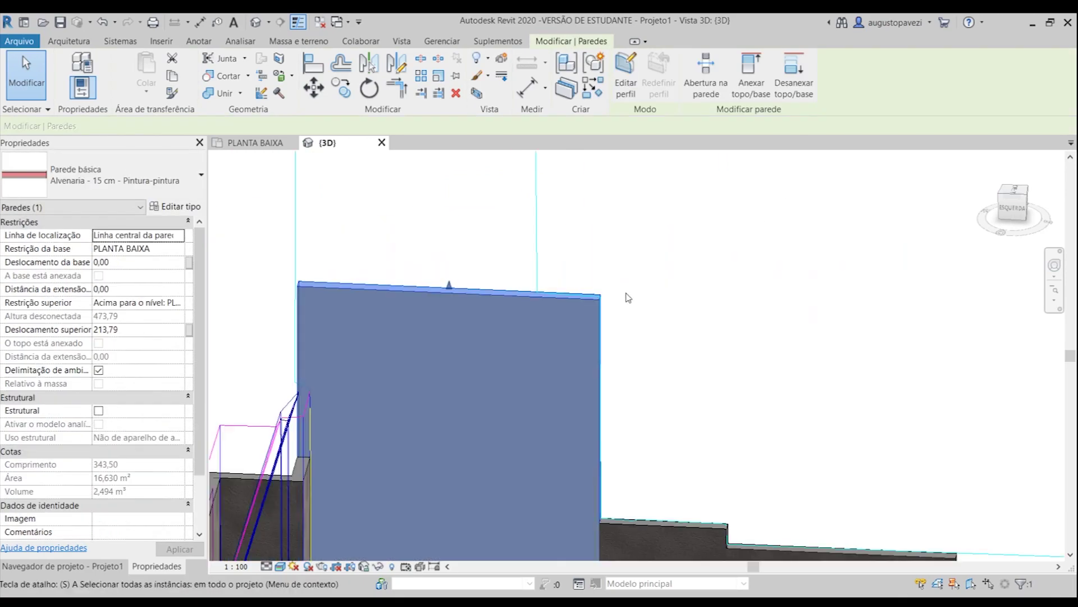
click(629, 297)
shift+middle_drag(628, 297, 557, 297)
click(556, 296)
drag(481, 286, 466, 247)
shift+middle_drag(466, 247, 552, 306)
key(Escape)
click(551, 305)
- Orbit onto the tall end wall and select it to check its height
scroll(566, 383, up, 2)
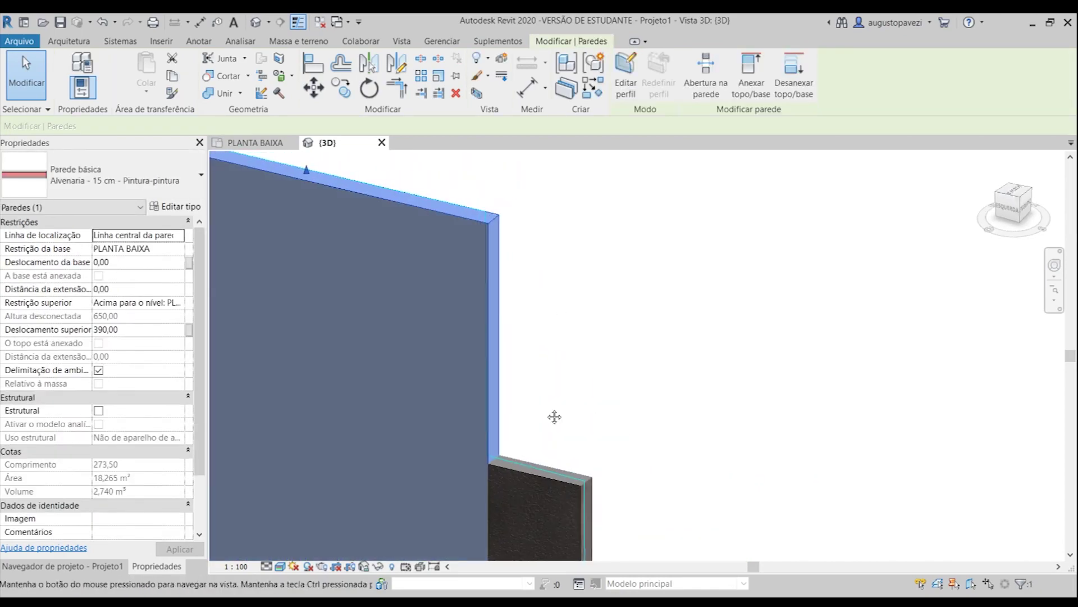
scroll(534, 427, up, 3)
scroll(534, 365, down, 4)
scroll(494, 443, up, 2)
shift+middle_drag(493, 414, 505, 484)
click(504, 484)
scroll(507, 264, up, 3)
click(508, 264)
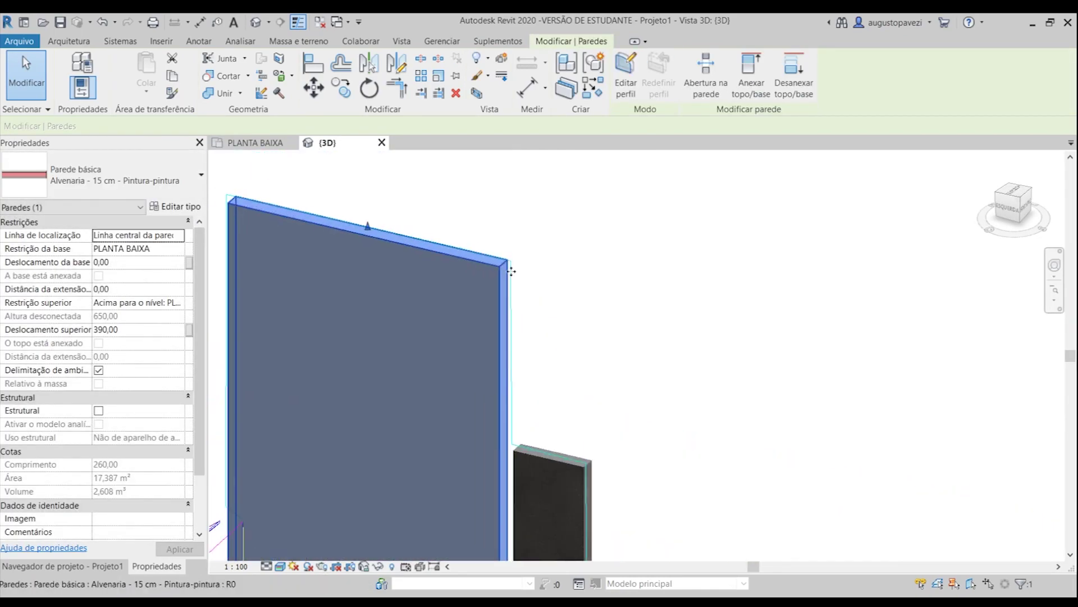
scroll(487, 421, up, 3)
scroll(487, 421, down, 3)
- Check the narrow 70 cm wall and the 81,50 wall
click(568, 443)
scroll(568, 443, up, 3)
scroll(569, 443, down, 3)
click(1014, 203)
scroll(807, 349, up, 2)
click(806, 349)
scroll(806, 349, up, 3)
scroll(611, 271, down, 3)
key(Escape)
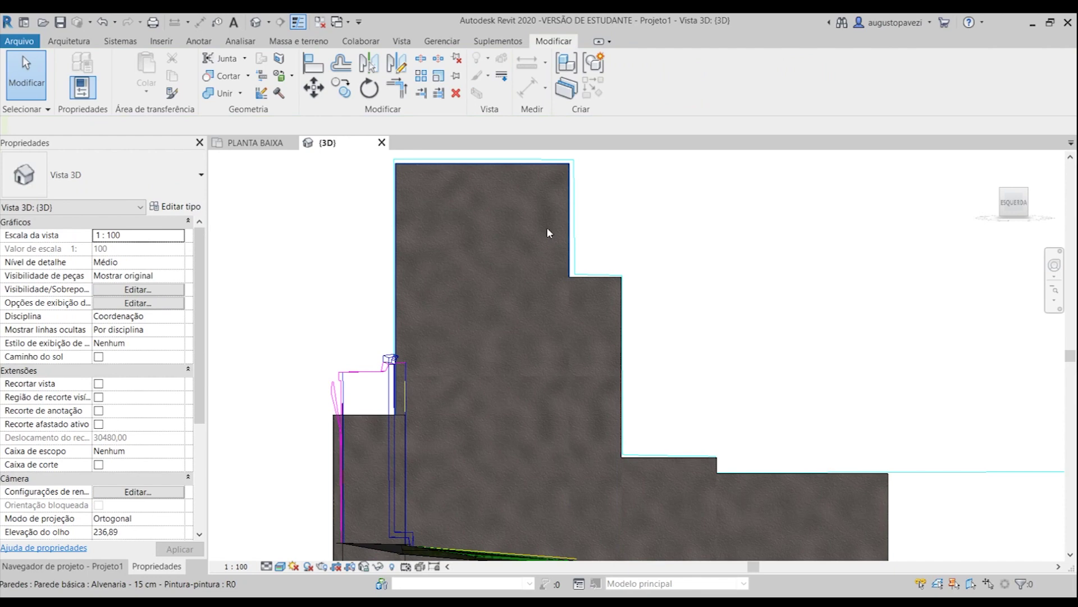
- Extend the stepped wall piece slightly in the floor plan
click(608, 239)
click(261, 144)
scroll(632, 330, up, 3)
scroll(632, 330, up, 2)
drag(632, 330, 633, 288)
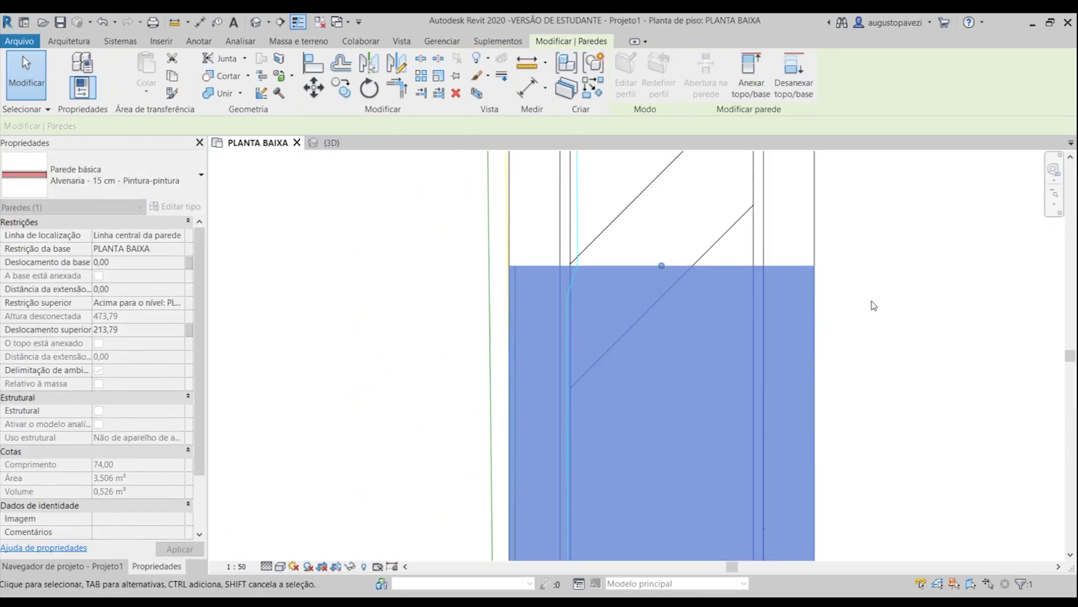
click(328, 143)
scroll(584, 306, up, 3)
scroll(447, 297, up, 3)
scroll(551, 243, down, 5)
key(Escape)
- Orbit to the front corner of the model and select the front wall
shift+middle_drag(833, 320, 731, 402)
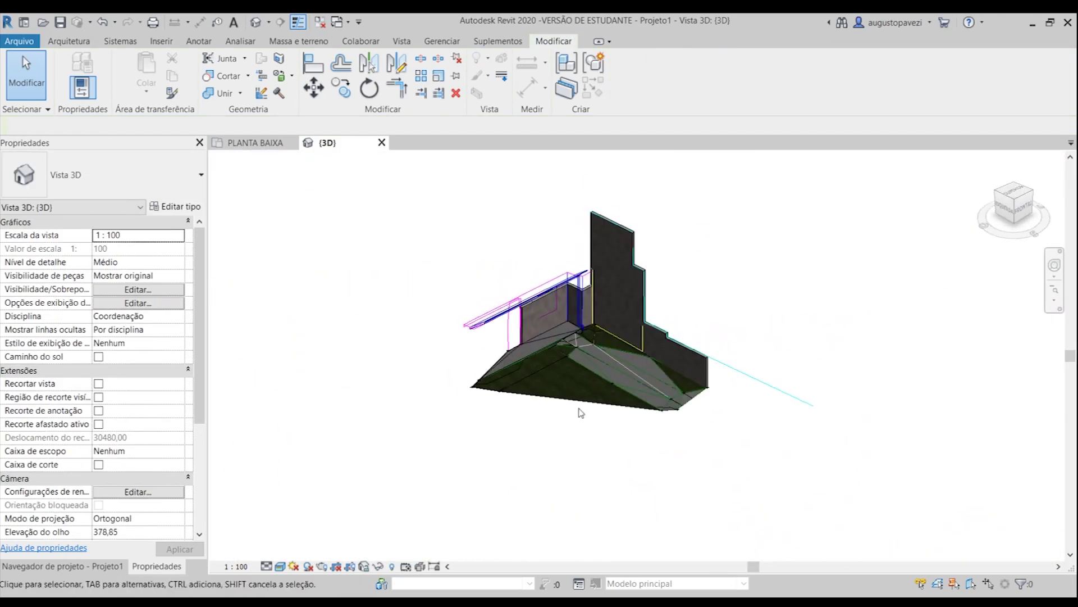
shift+middle_drag(581, 413, 558, 297)
scroll(557, 296, up, 4)
click(562, 325)
- Place the 2F-Vidro e pingadeira window in the front wall and select it
key(Escape)
key(w)
key(n)
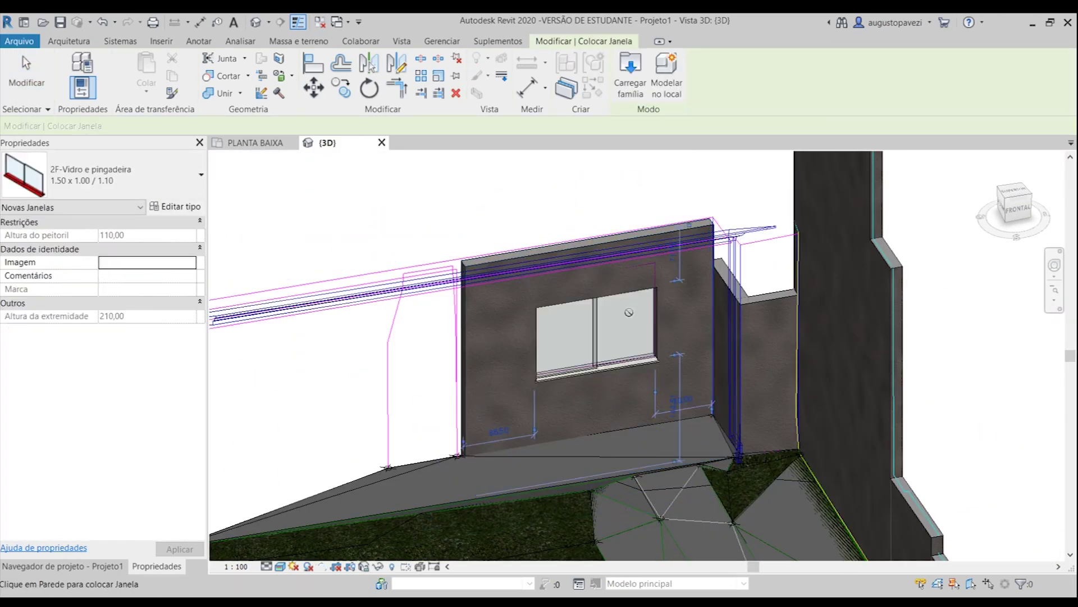
click(629, 313)
key(Escape)
key(Escape)
click(506, 298)
key(h)
key(h)
click(657, 359)
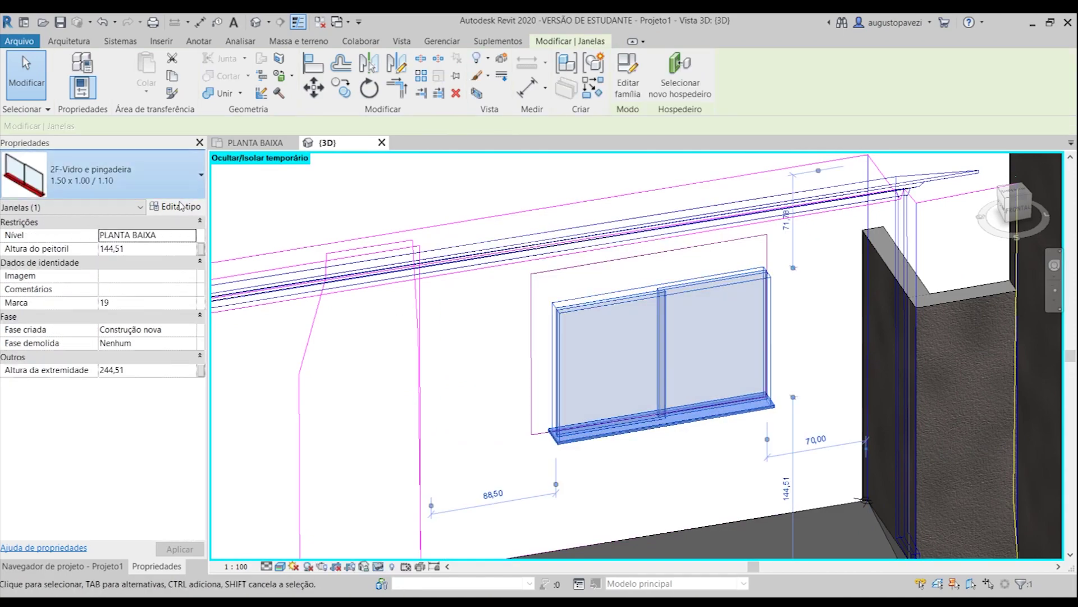
- Shift the window up and left within the wall from a straight front view
scroll(704, 384, up, 2)
mouse_move(703, 383)
shift+middle_down()
mouse_move(641, 356)
mouse_move(720, 402)
shift+middle_up()
scroll(641, 357, down, 1)
scroll(641, 356, up, 2)
scroll(416, 463, up, 3)
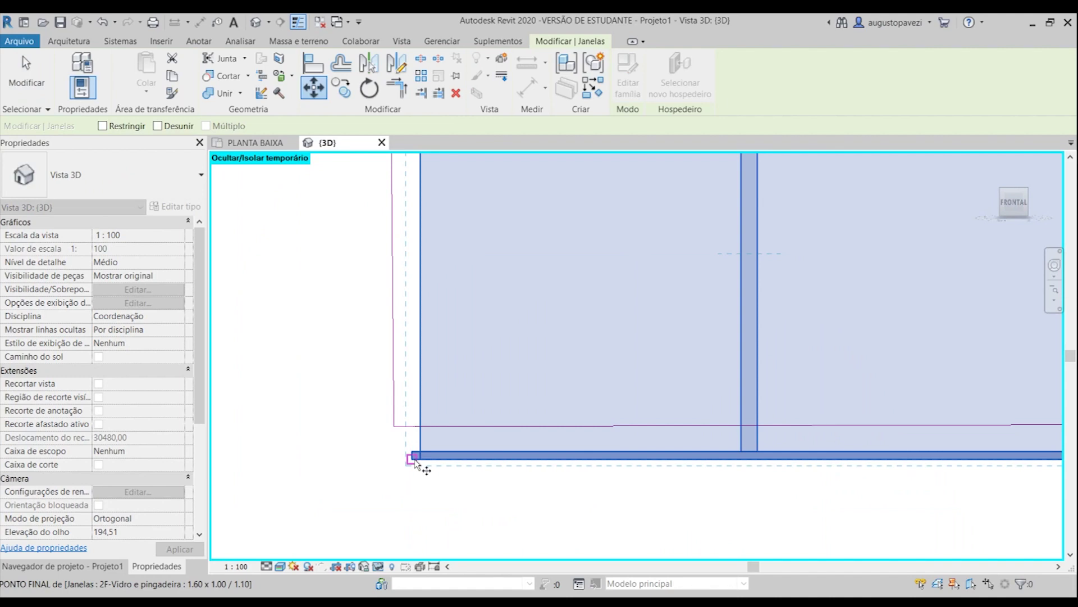
scroll(599, 482, down, 3)
drag(421, 290, 411, 274)
- Review and confirm the window type's settings
click(197, 210)
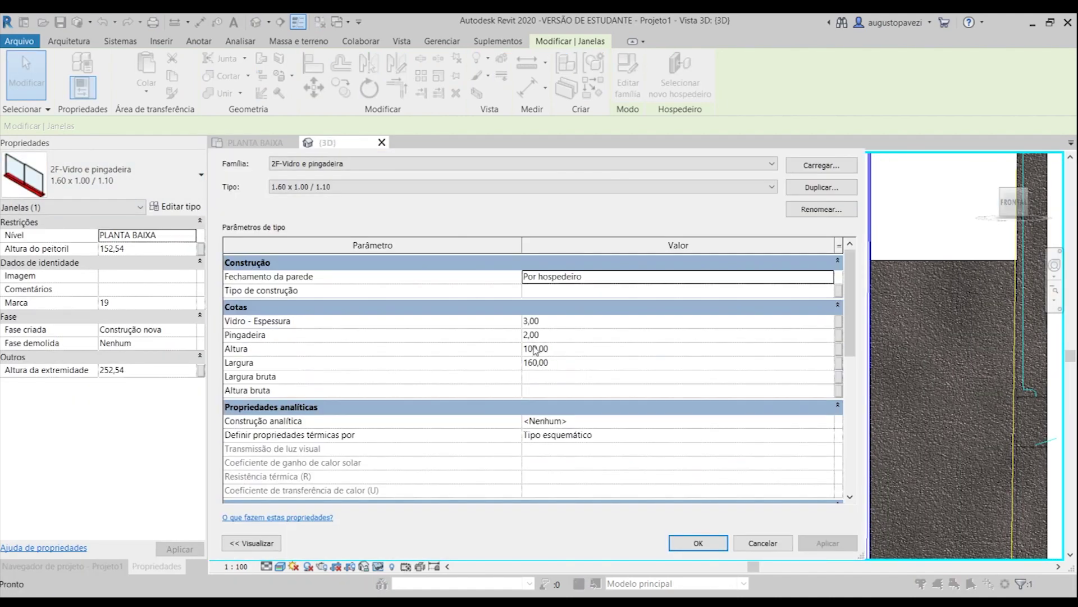
click(699, 543)
click(691, 543)
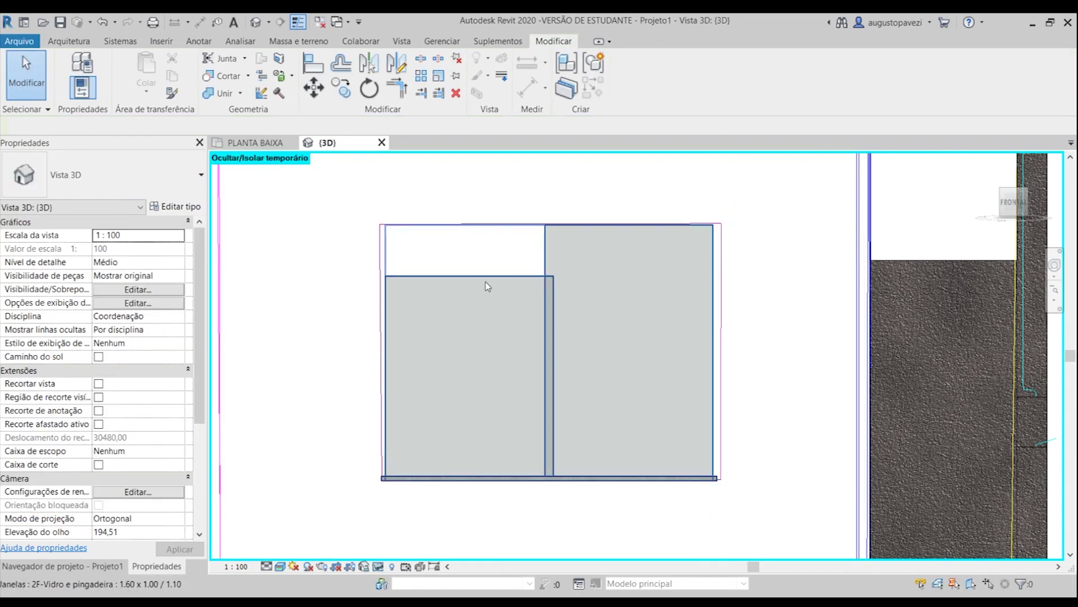
- Open the window family for editing and view it at an isometric angle
double_click(491, 280)
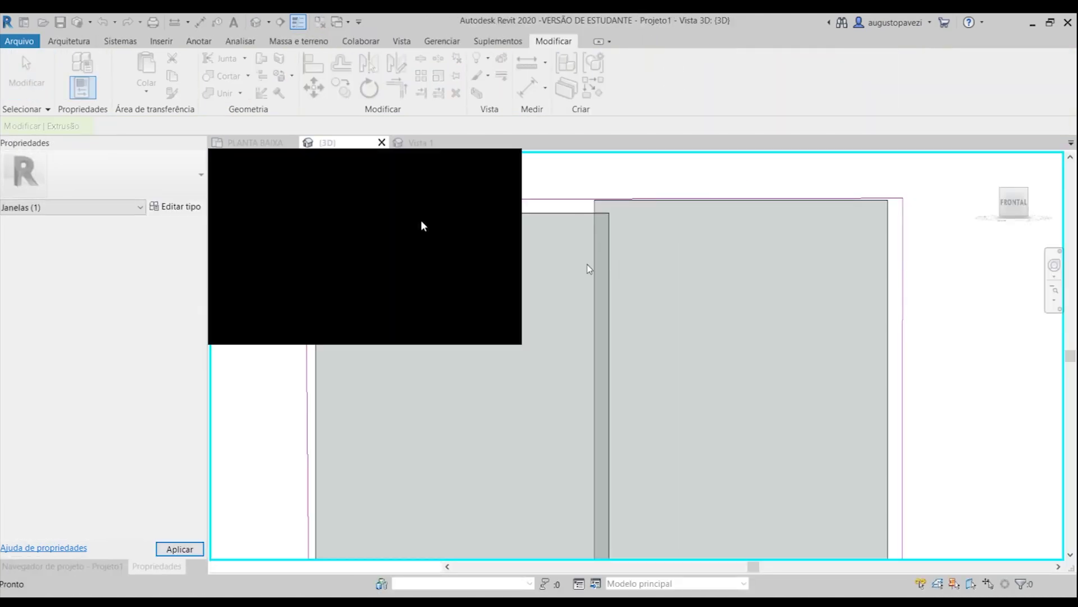
scroll(589, 269, down, 5)
mouse_move(589, 269)
shift+middle_down()
mouse_move(452, 431)
mouse_move(462, 445)
mouse_move(498, 368)
shift+middle_up()
scroll(453, 432, up, 5)
- Return to the PLANTA BAIXA floor plan
key(ctrl+Tab)
scroll(364, 277, up, 5)
scroll(344, 283, down, 1)
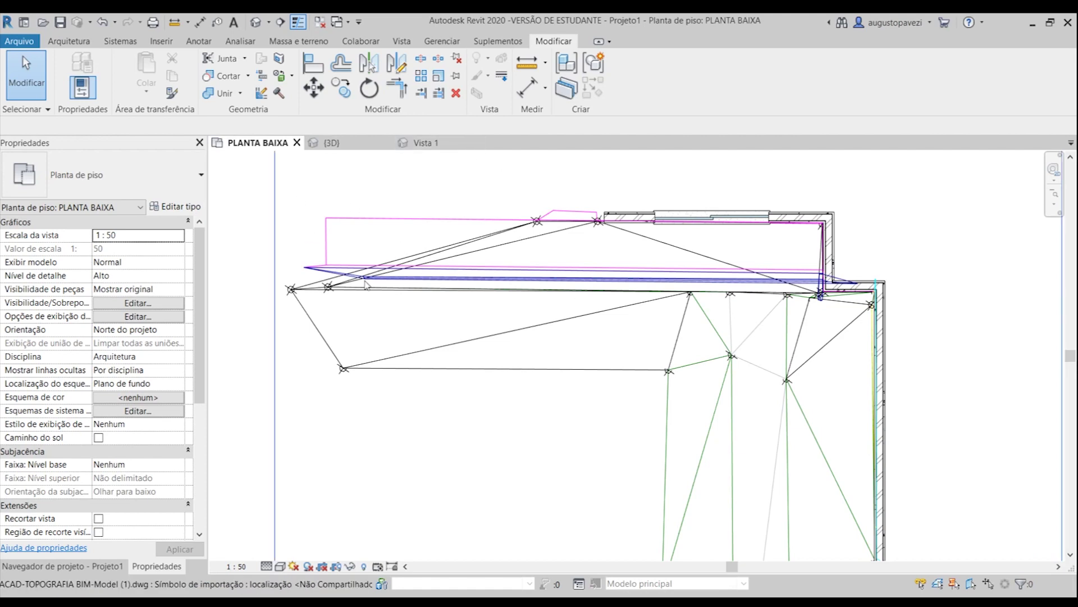
- Select the imported topography in plan, then go back to the 3D view
click(366, 284)
key(Escape)
click(366, 285)
key(ctrl+Tab)
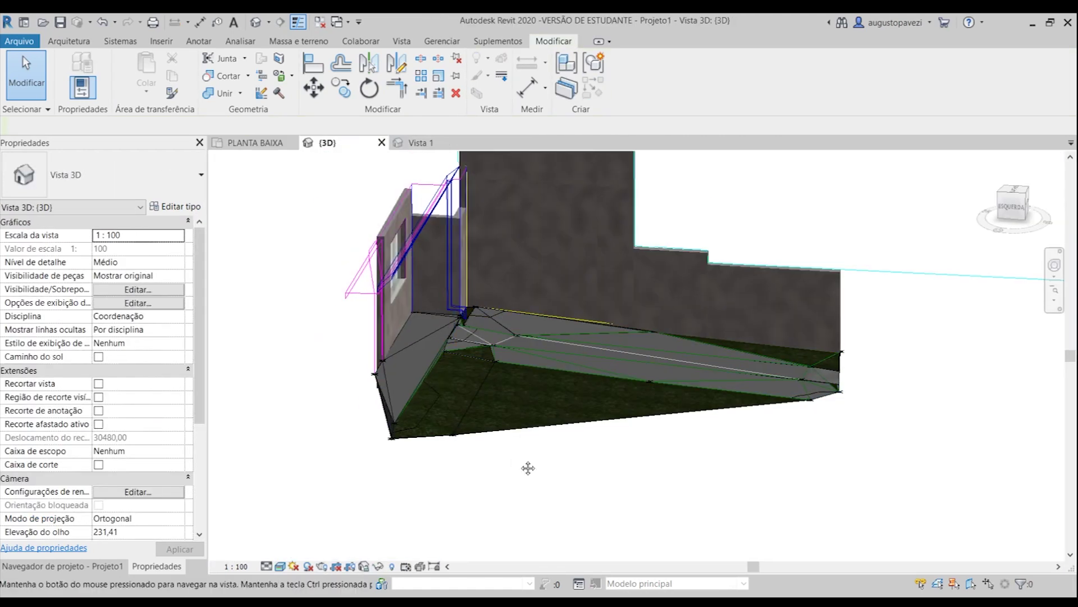
- Sketch a floor boundary along the wall base beside the grass surface
click(68, 41)
click(258, 89)
scroll(395, 419, up, 5)
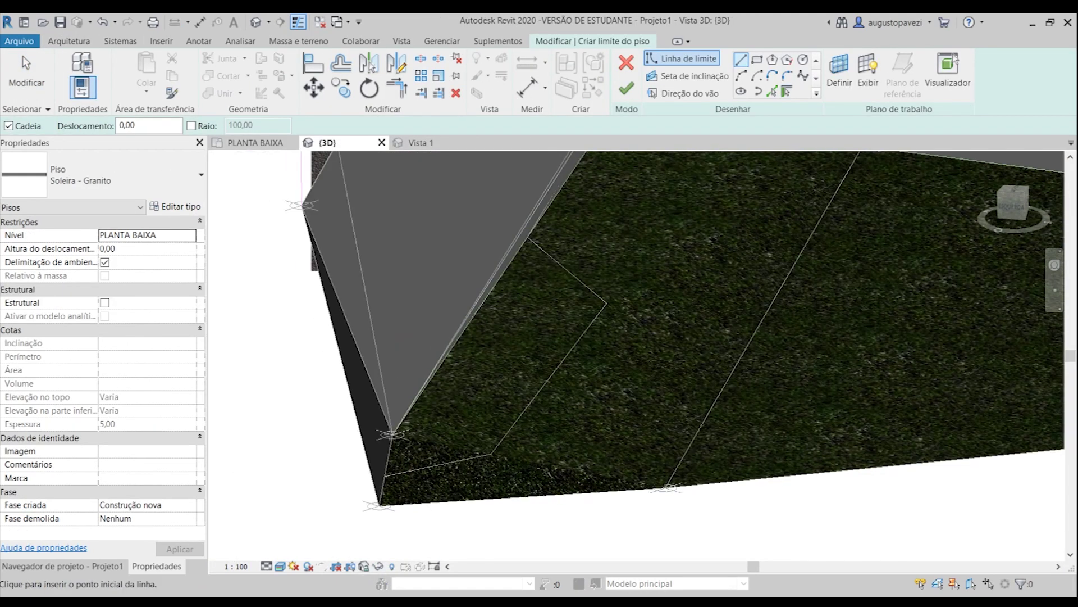
key(Escape)
shift+middle_drag(753, 193, 856, 116)
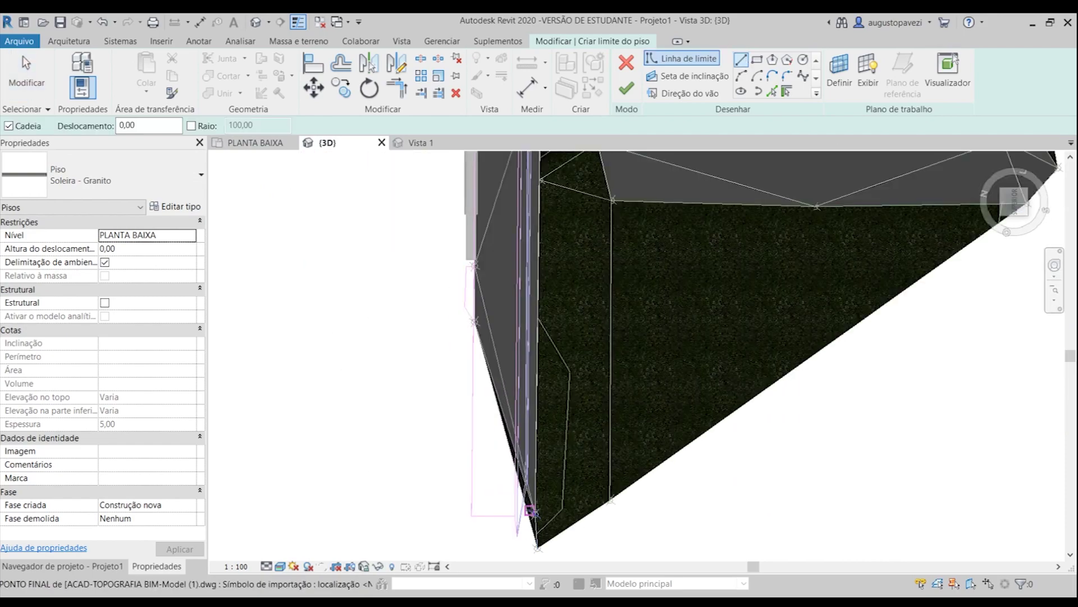
scroll(531, 511, up, 3)
scroll(530, 265, down, 3)
scroll(490, 225, up, 4)
scroll(765, 294, down, 2)
shift+middle_drag(766, 294, 743, 552)
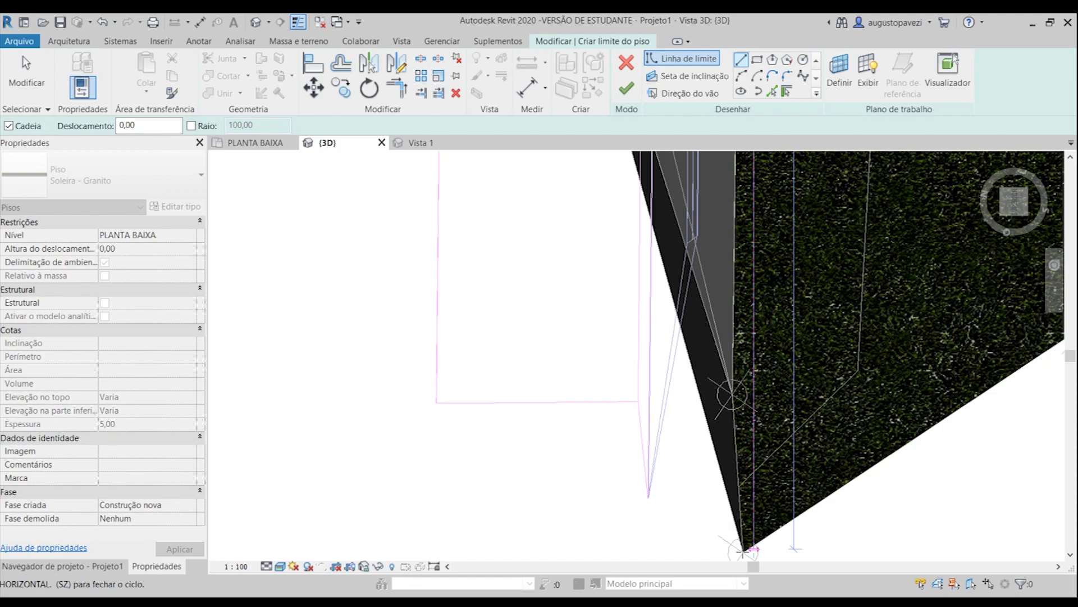
- Finish the floor sketch and temporarily hide the topography surface
click(627, 88)
scroll(639, 275, down, 3)
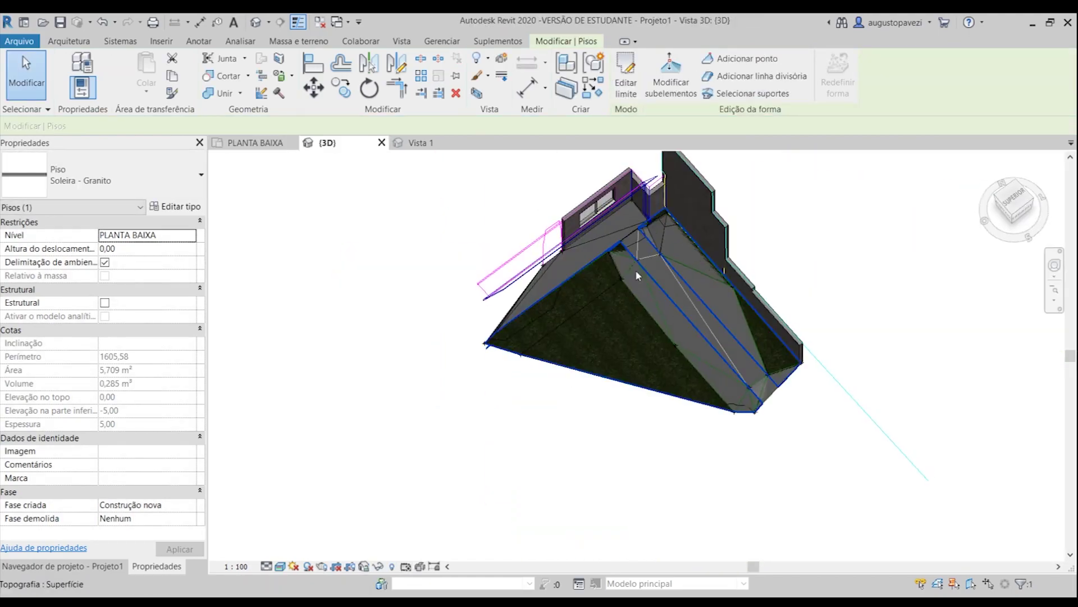
click(638, 276)
key(h)
key(h)
scroll(410, 334, up, 3)
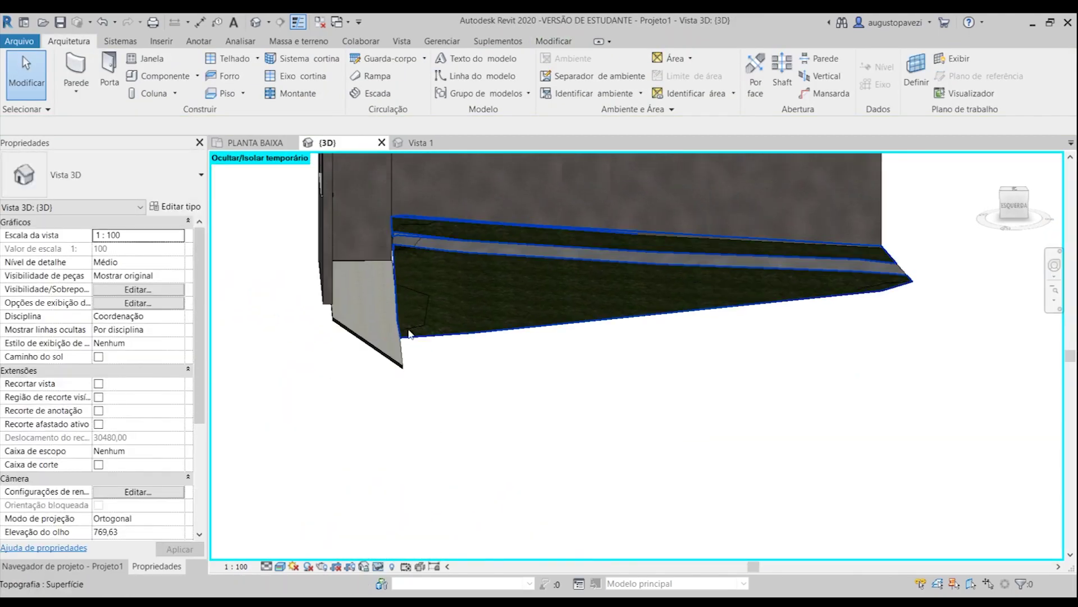
scroll(409, 333, up, 2)
- Select the new floor slab and set its type to Laje Maciça - 10 cm
key(Escape)
click(1014, 202)
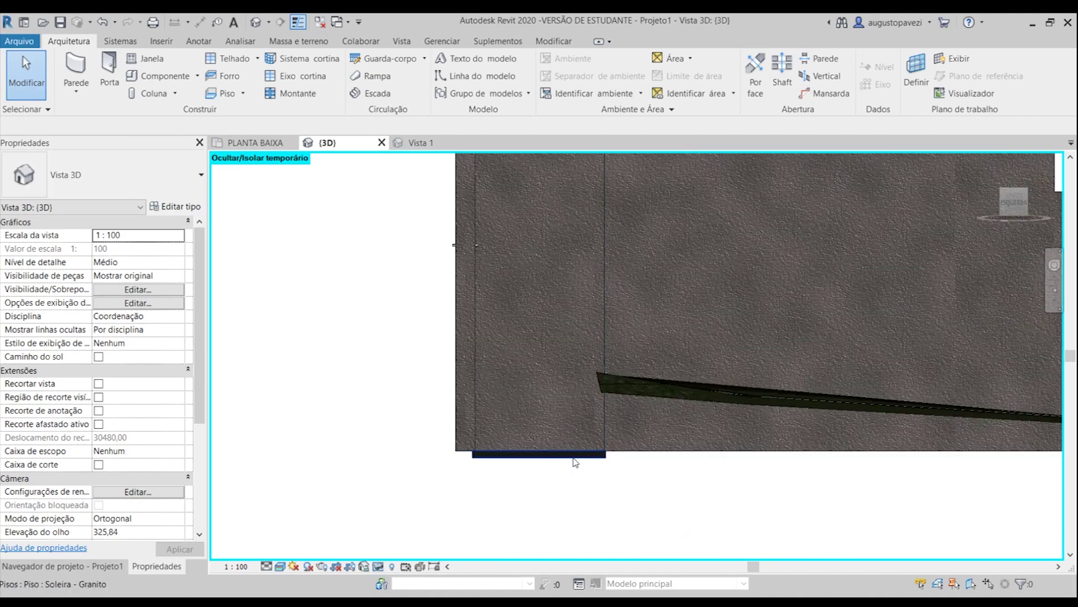
click(573, 455)
scroll(545, 441, up, 1)
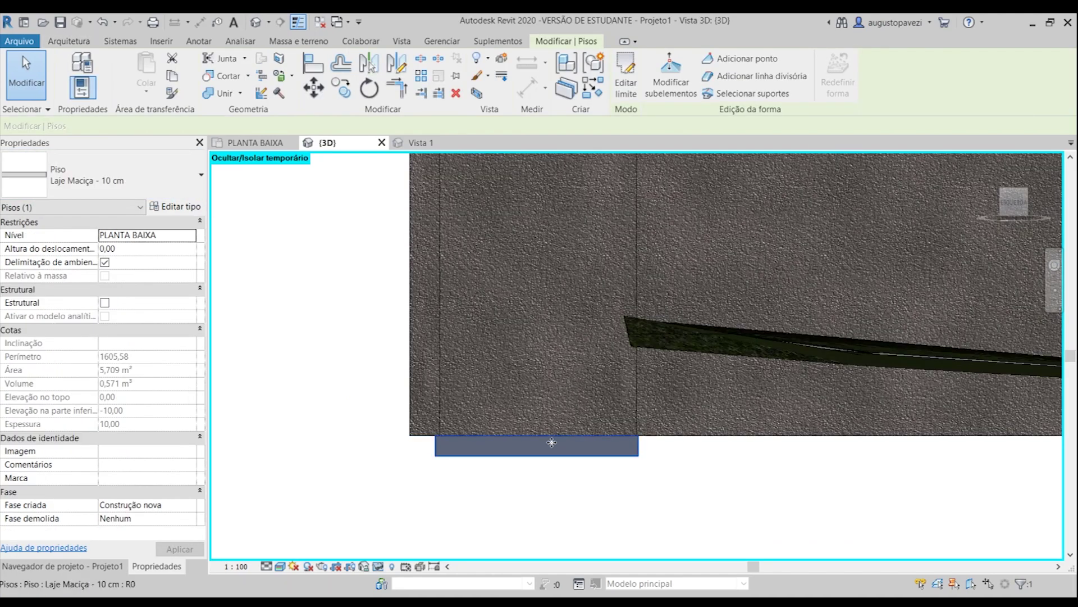
shift+middle_drag(552, 442, 711, 312)
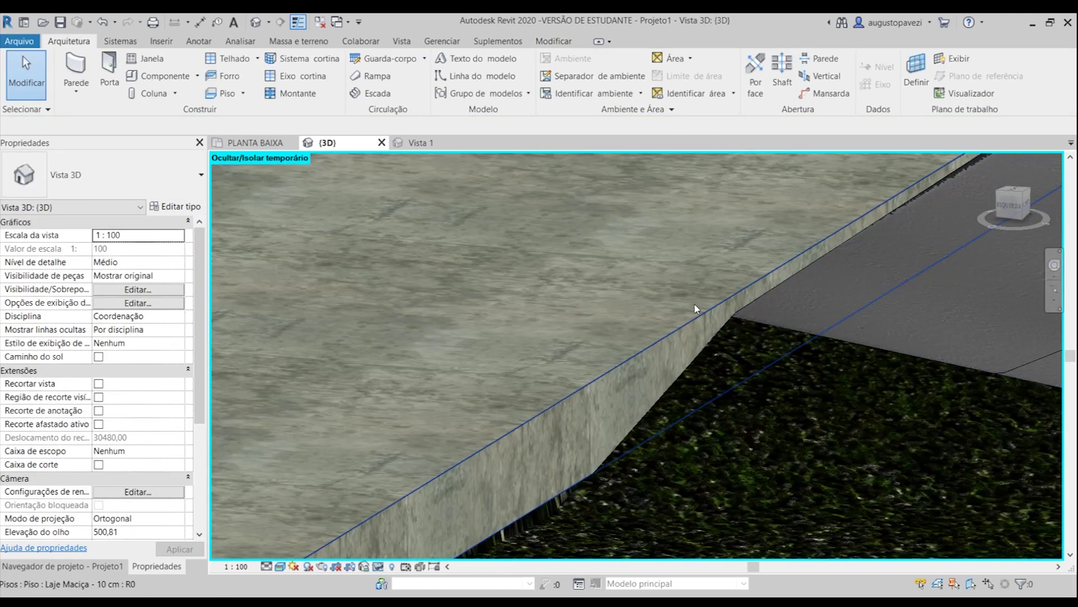
click(711, 311)
- Temporarily hide the survey DWG and inspect the Laje Maciça slab up close
shift+middle_drag(697, 312, 700, 362)
click(699, 362)
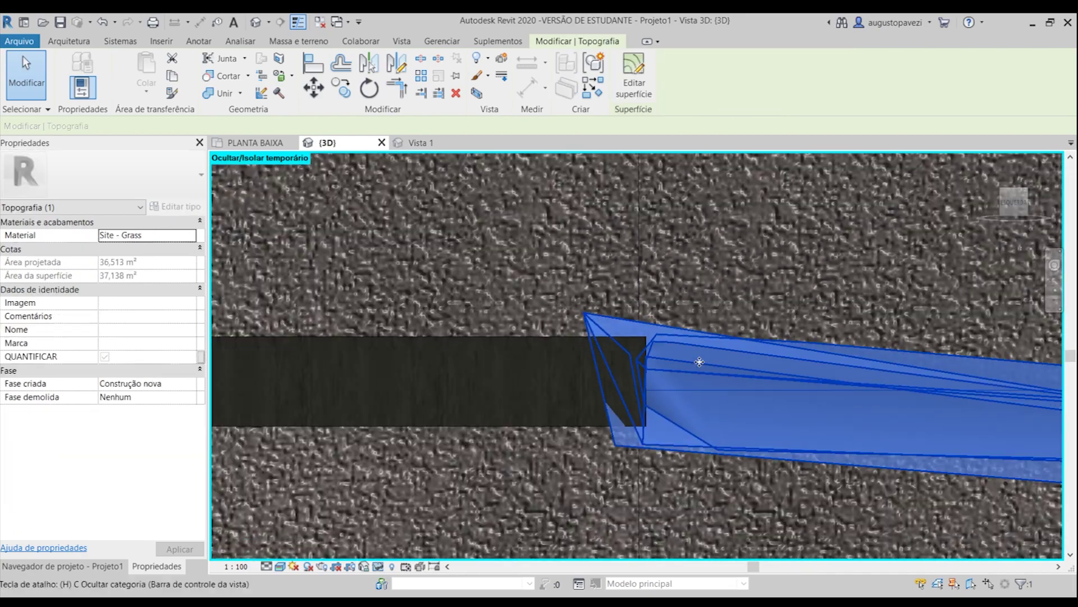
key(Escape)
click(597, 341)
shift+middle_drag(598, 341, 543, 291)
click(543, 292)
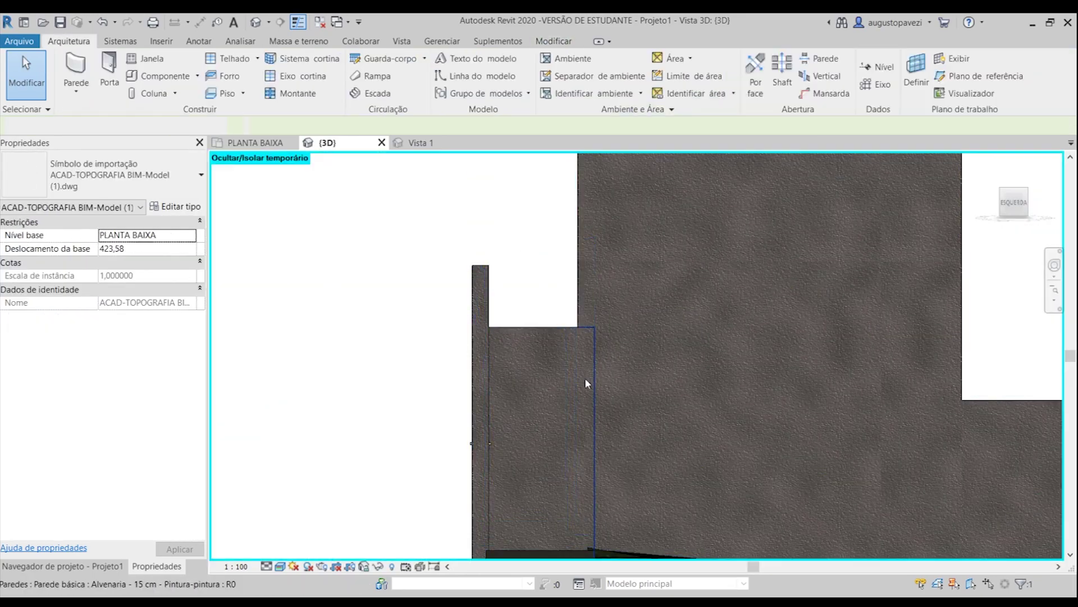
key(h)
key(h)
click(554, 393)
shift+middle_drag(553, 393, 699, 402)
- Reset the temporary hiding so the whole model shows again
key(Escape)
scroll(794, 372, down, 5)
key(h)
key(r)
shift+middle_drag(696, 337, 650, 363)
- Move the imported survey DWG away from the building
click(650, 362)
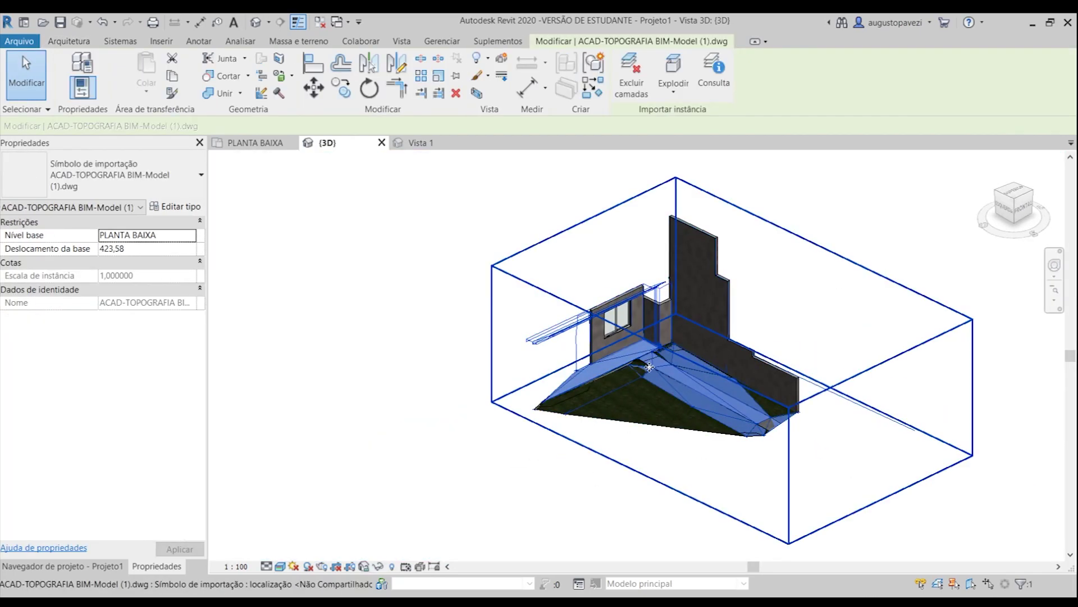
drag(577, 350, 790, 239)
click(821, 496)
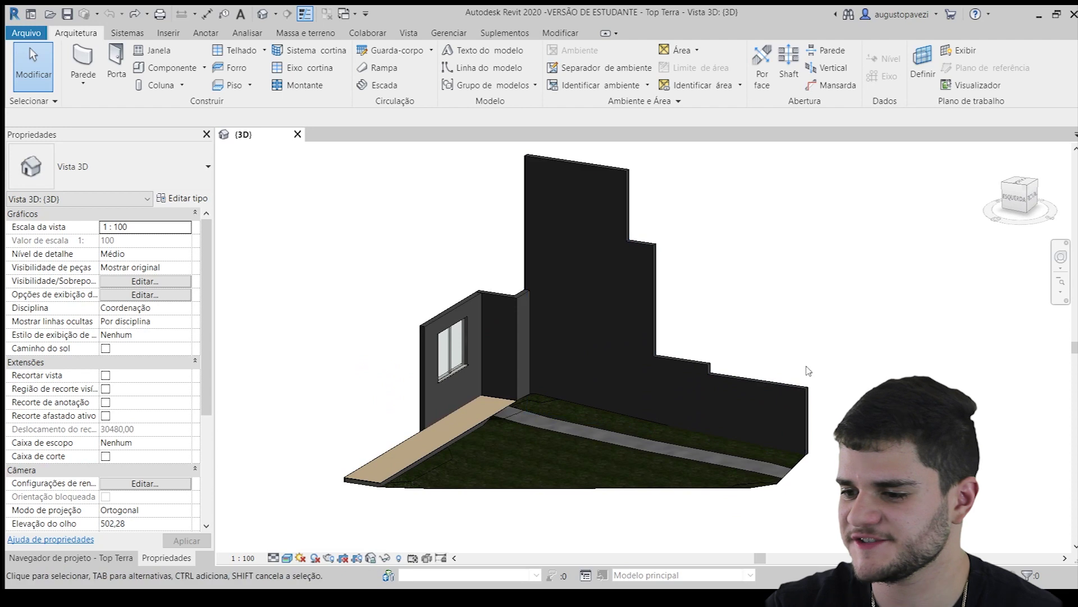
mouse_move(808, 370)
shift+middle_down()
mouse_move(852, 392)
mouse_move(768, 346)
shift+middle_up()
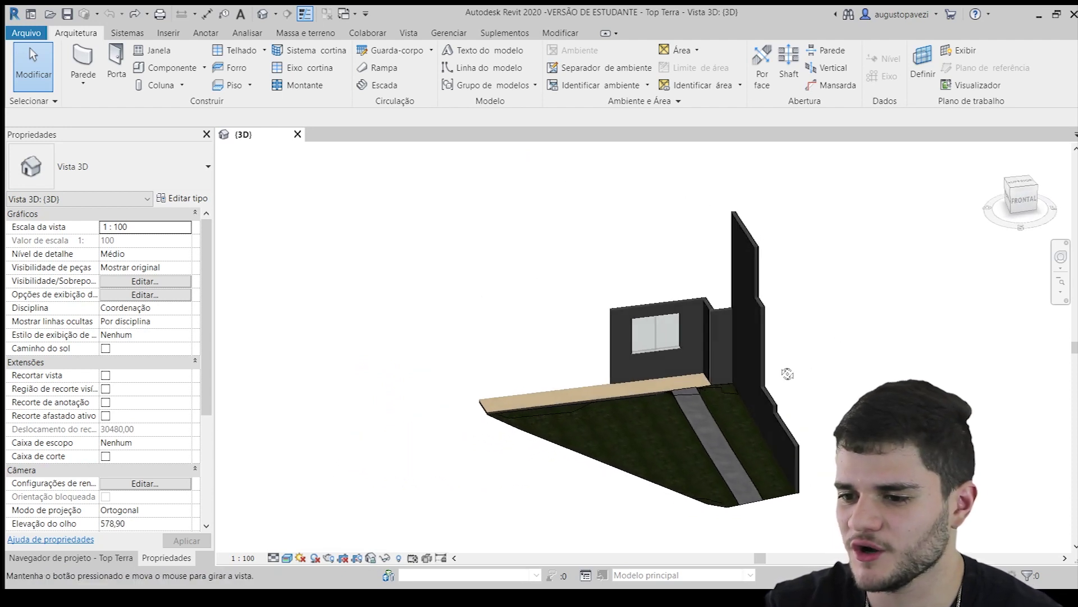
shift+middle_drag(788, 373, 838, 378)
shift+middle_drag(856, 319, 814, 335)
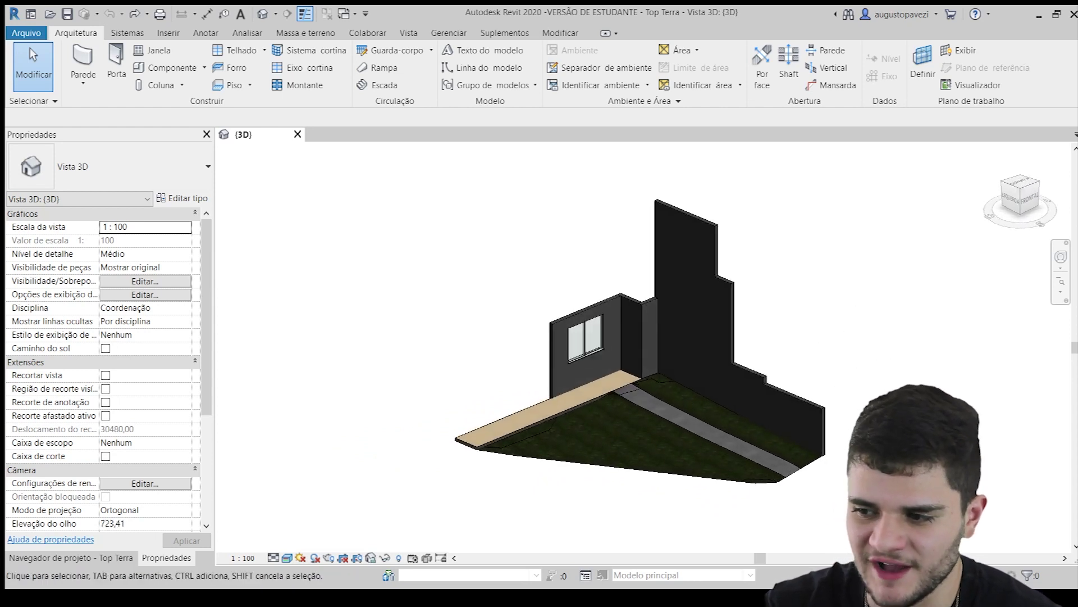
scroll(786, 410, up, 1)
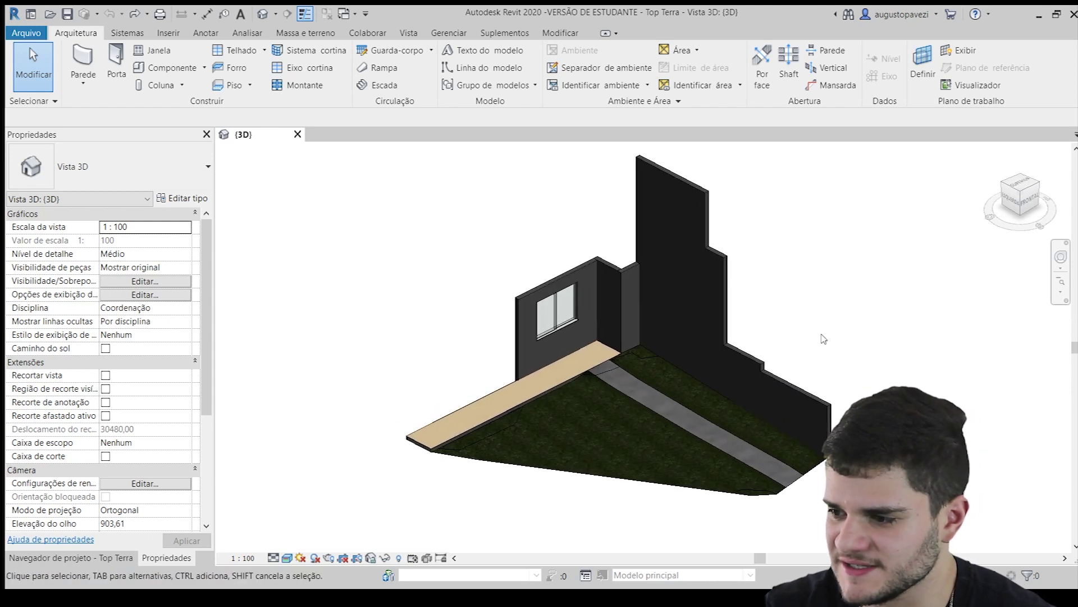
middle_drag(824, 339, 825, 370)
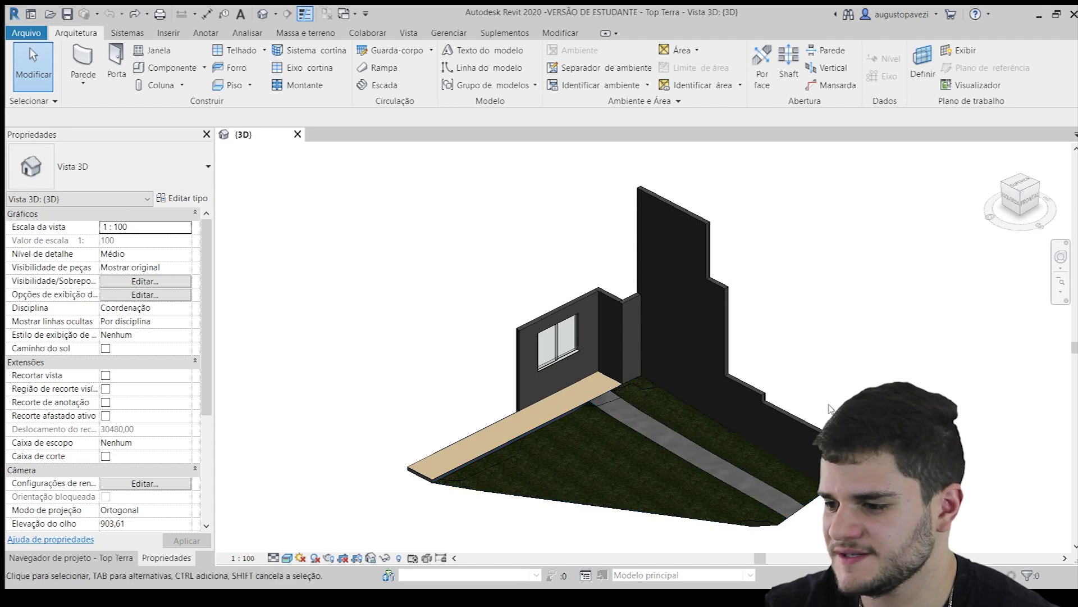
shift+middle_drag(837, 405, 810, 345)
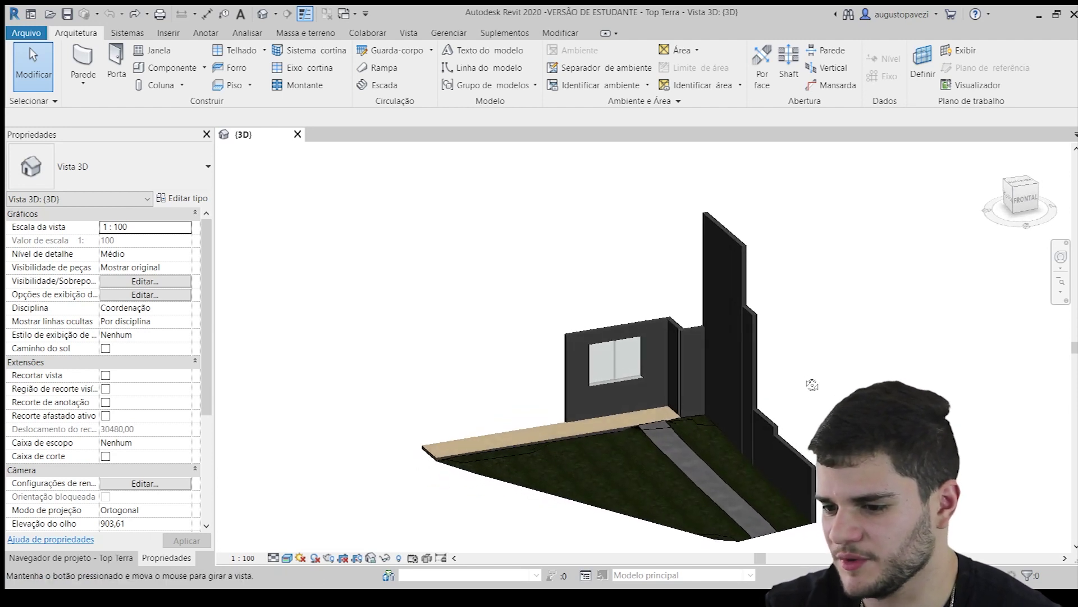
mouse_move(814, 413)
shift+middle_down()
mouse_move(833, 408)
mouse_move(812, 382)
mouse_move(942, 429)
shift+middle_up()
shift+middle_drag(746, 503, 793, 453)
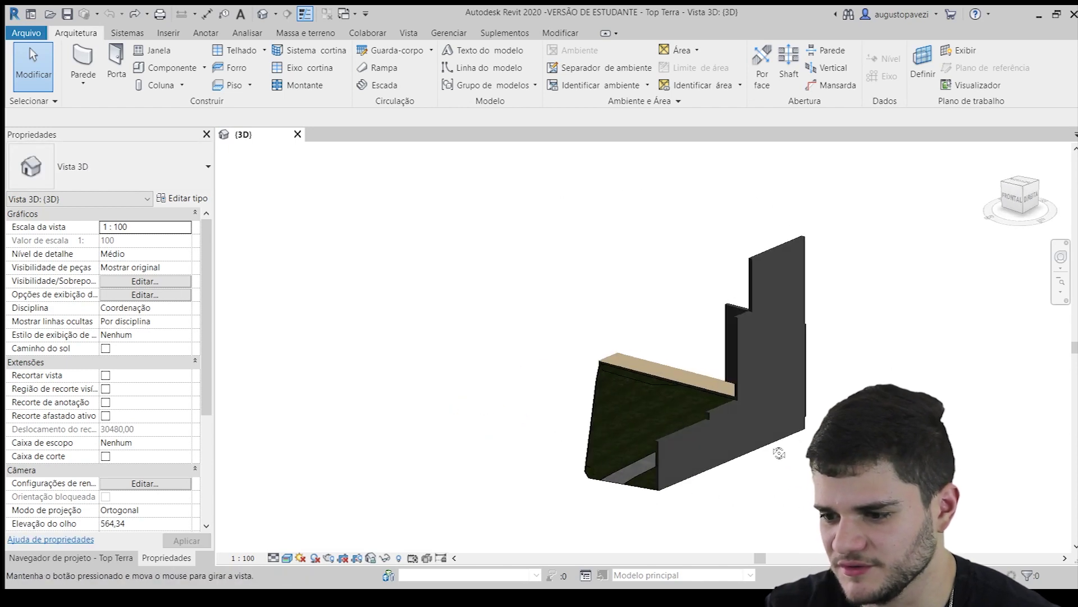
shift+middle_drag(793, 453, 654, 398)
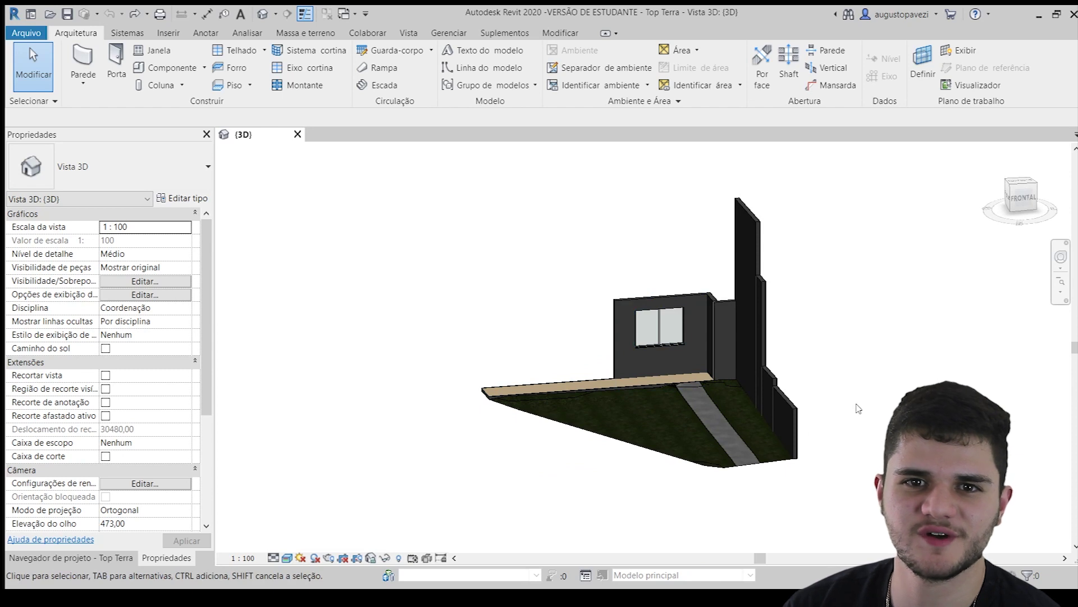
shift+middle_drag(852, 398, 840, 433)
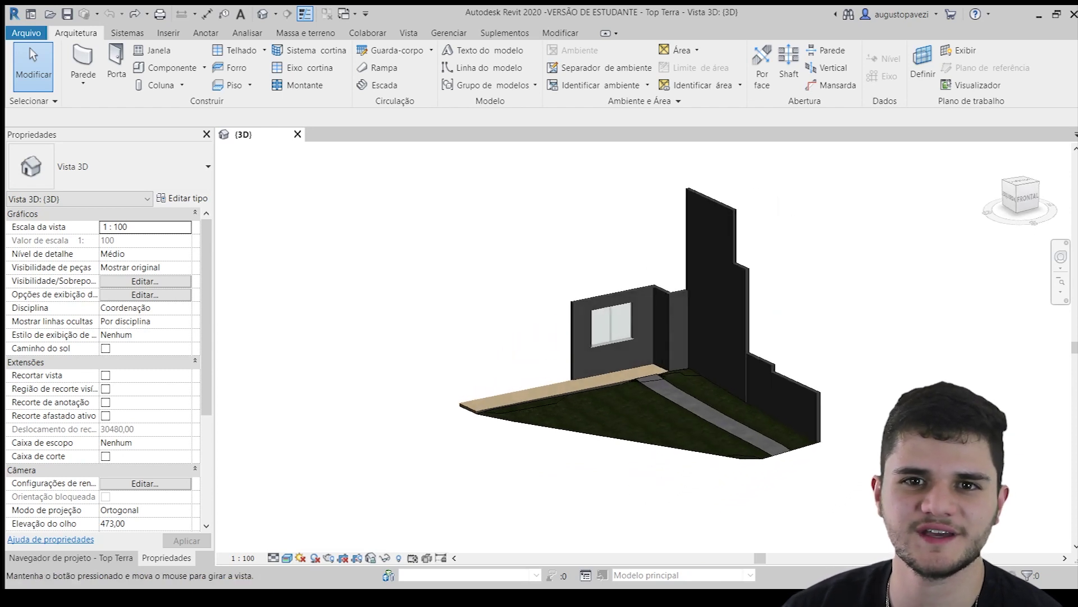
mouse_move(840, 433)
shift+middle_down()
mouse_move(861, 392)
mouse_move(908, 429)
shift+middle_up()
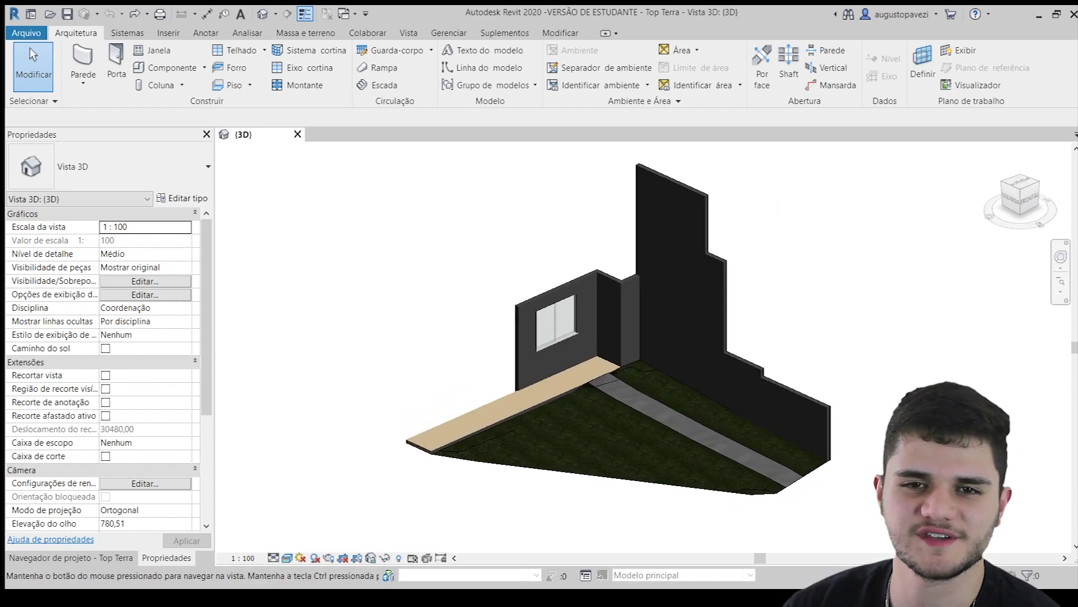